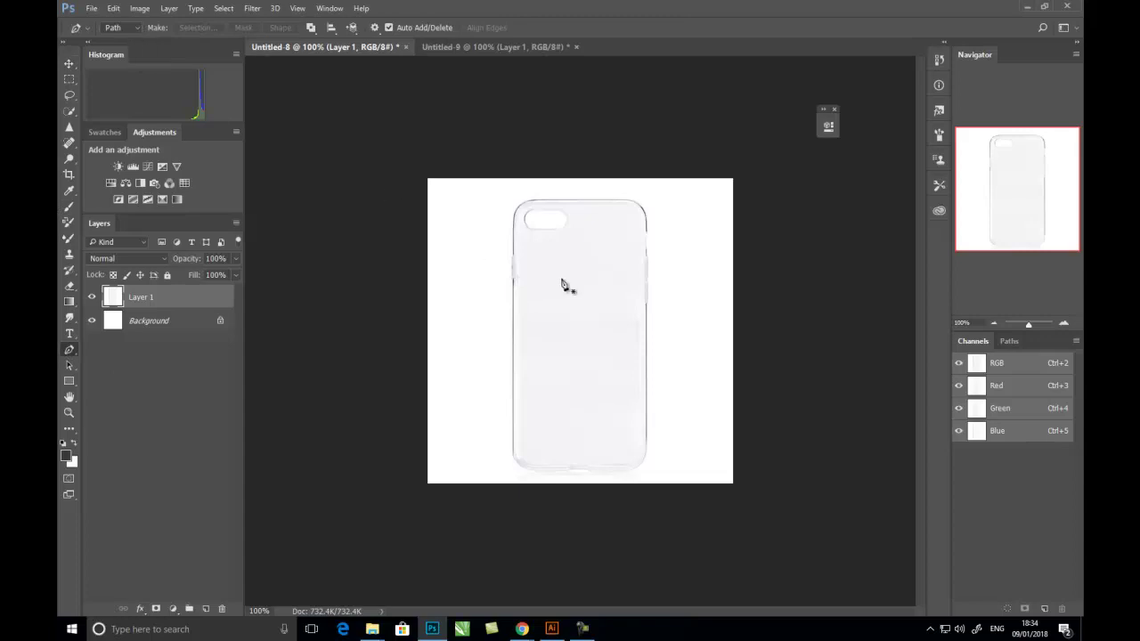
Trace the phone case's top edge, upper-right corner and right-side button bumps with the Pen tool
{"action": "scroll", "coordinate": [561, 283], "scroll_direction": "up", "scroll_amount": 3}
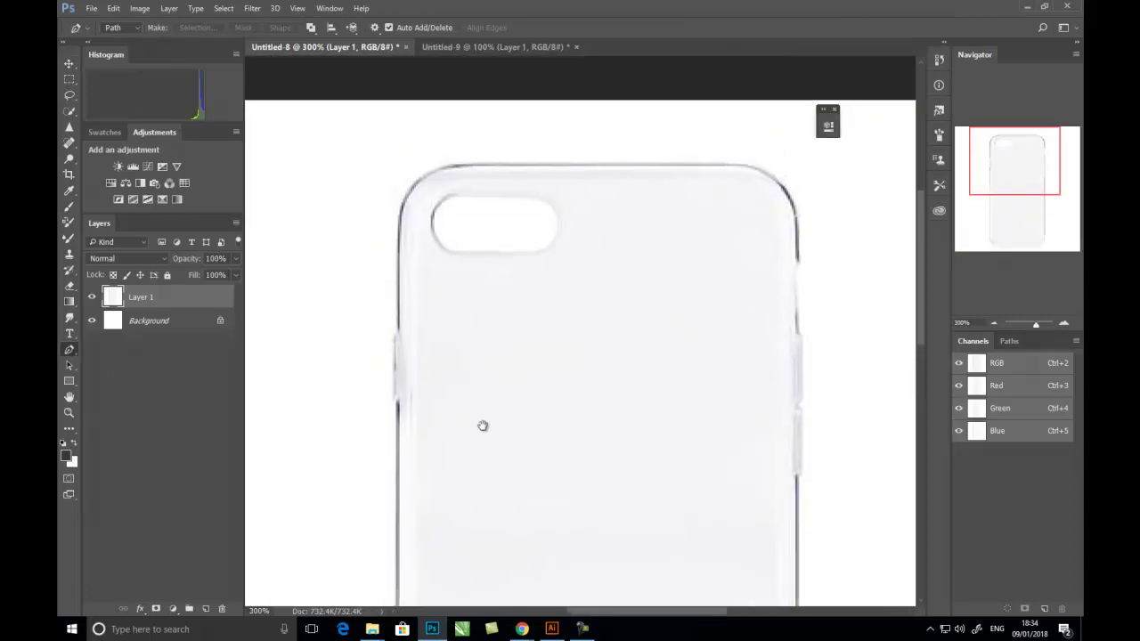
{"action": "left_click", "coordinate": [454, 166]}
{"action": "left_click", "coordinate": [749, 168]}
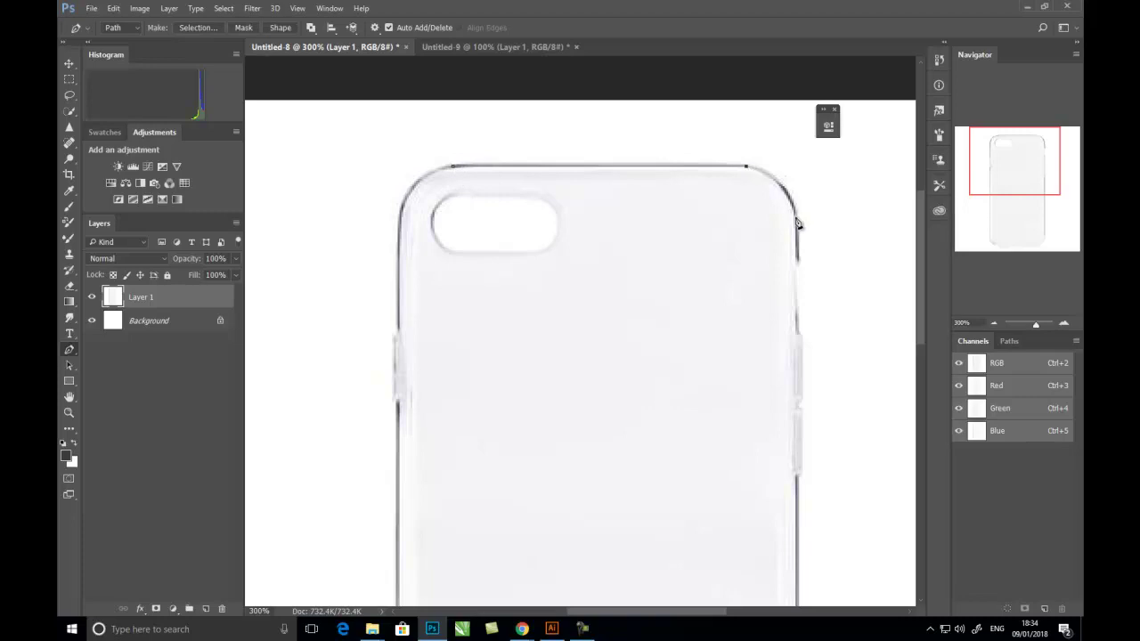
{"action": "left_click_drag", "start_coordinate": [796, 220], "coordinate": [799, 261]}
{"action": "left_click", "coordinate": [797, 220], "text": "alt"}
{"action": "left_click", "coordinate": [799, 336]}
{"action": "left_click_drag", "start_coordinate": [808, 374], "coordinate": [777, 277]}
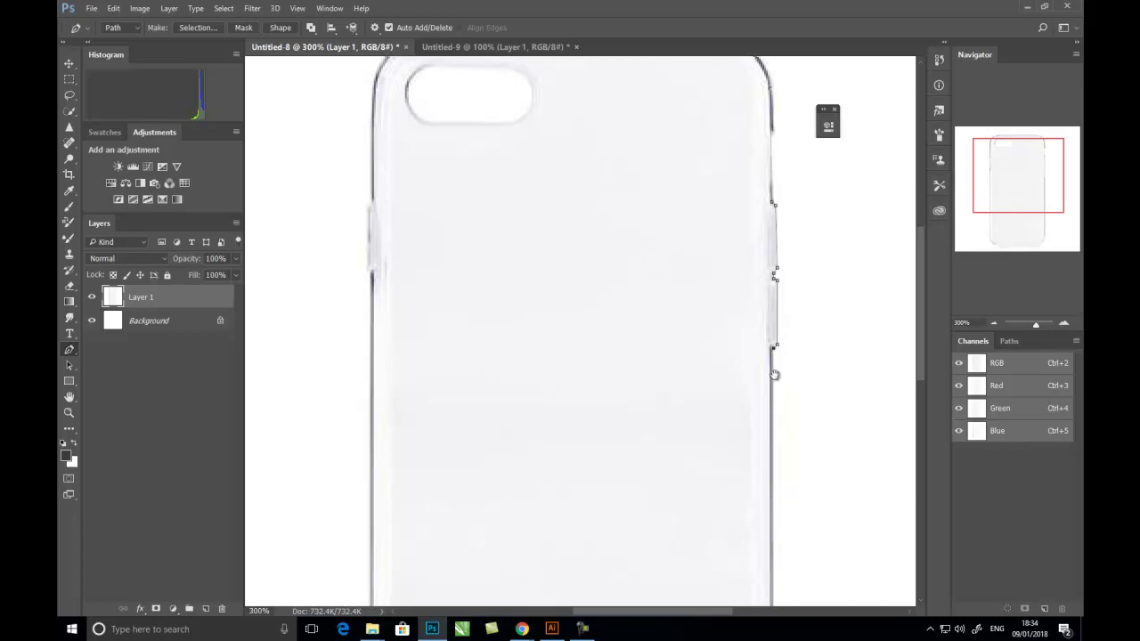
Continue the path down the case's right side and curve it around the lower-right corner
{"action": "left_click_drag", "start_coordinate": [773, 355], "coordinate": [739, 200]}
{"action": "left_click_drag", "start_coordinate": [728, 444], "coordinate": [740, 211]}
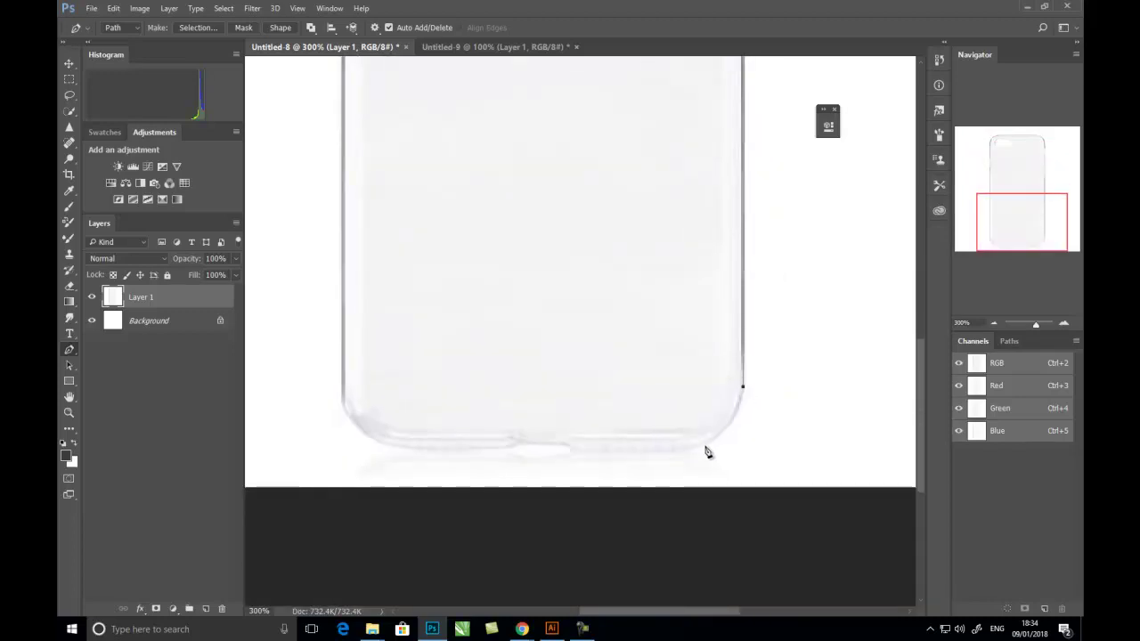
{"action": "left_click_drag", "start_coordinate": [701, 445], "coordinate": [662, 458]}
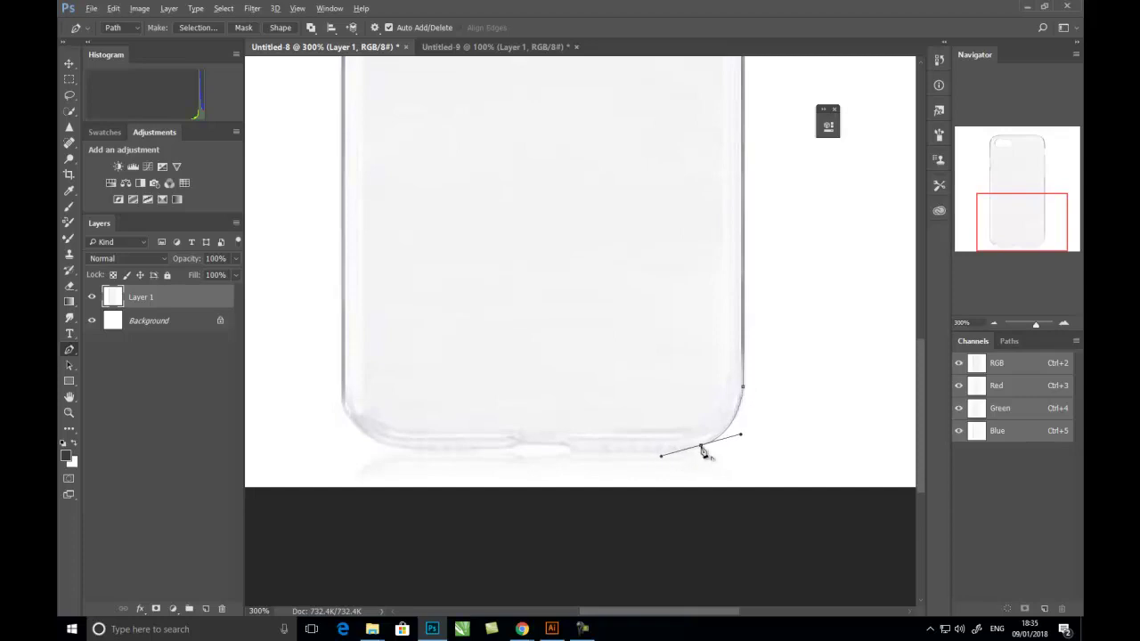
{"action": "left_click", "coordinate": [702, 445], "text": "alt"}
Extend the path along the case's bottom edge, including the port notch, and around the lower-left corner
{"action": "left_click", "coordinate": [572, 452]}
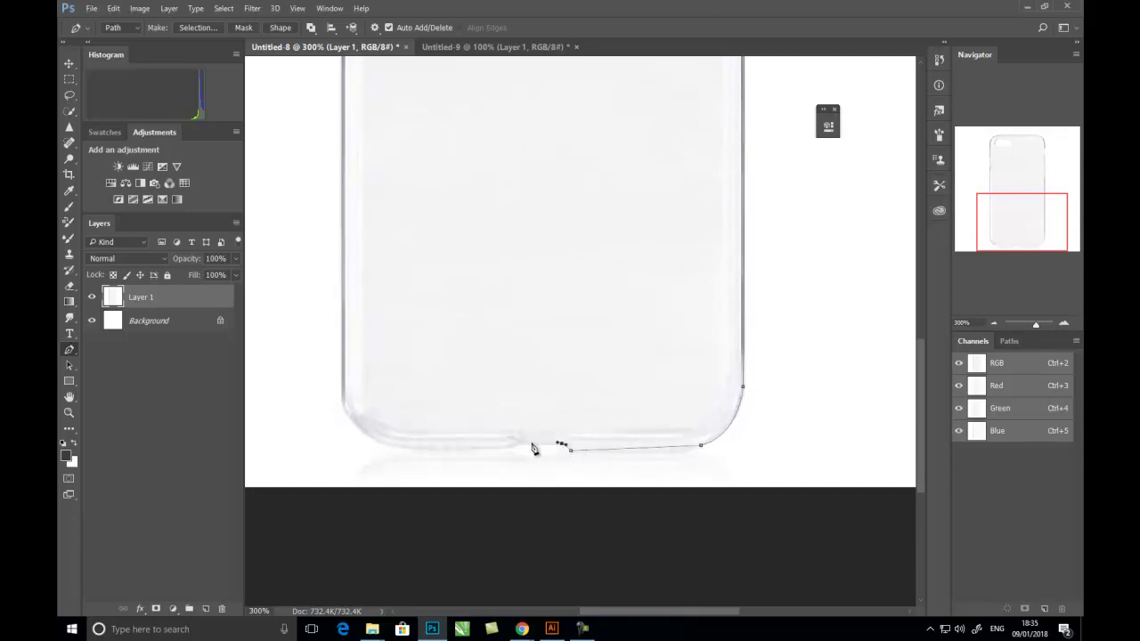
{"action": "left_click", "coordinate": [409, 449]}
{"action": "left_click_drag", "start_coordinate": [342, 403], "coordinate": [324, 358]}
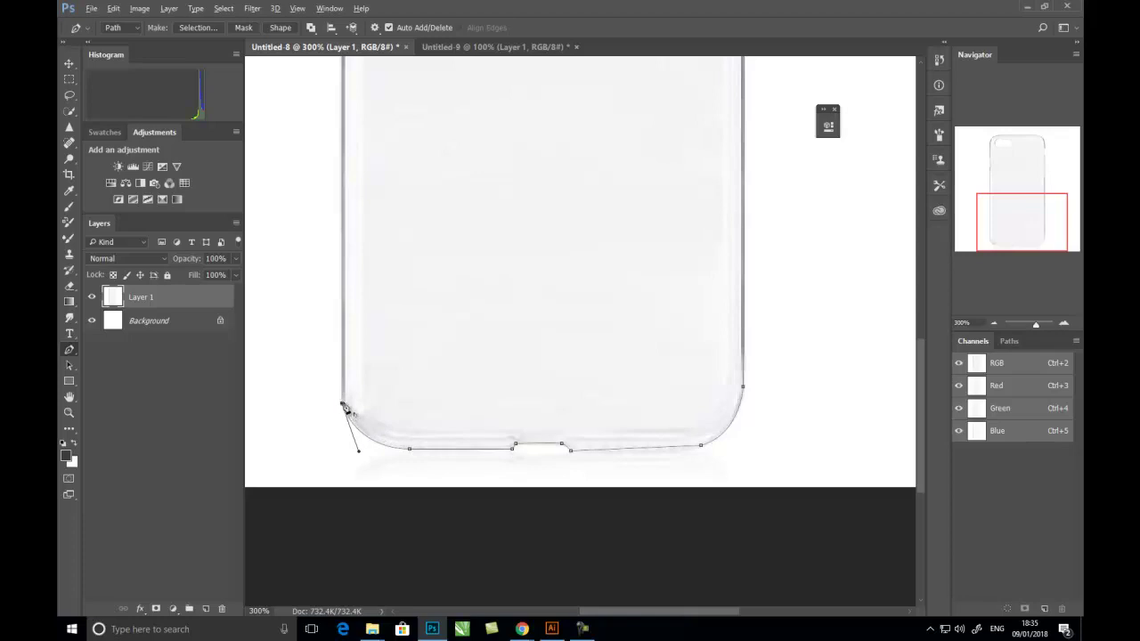
Trace the case's left side with its button bump, close the path at the top, and turn it into a selection
{"action": "left_click_drag", "start_coordinate": [390, 287], "coordinate": [420, 445]}
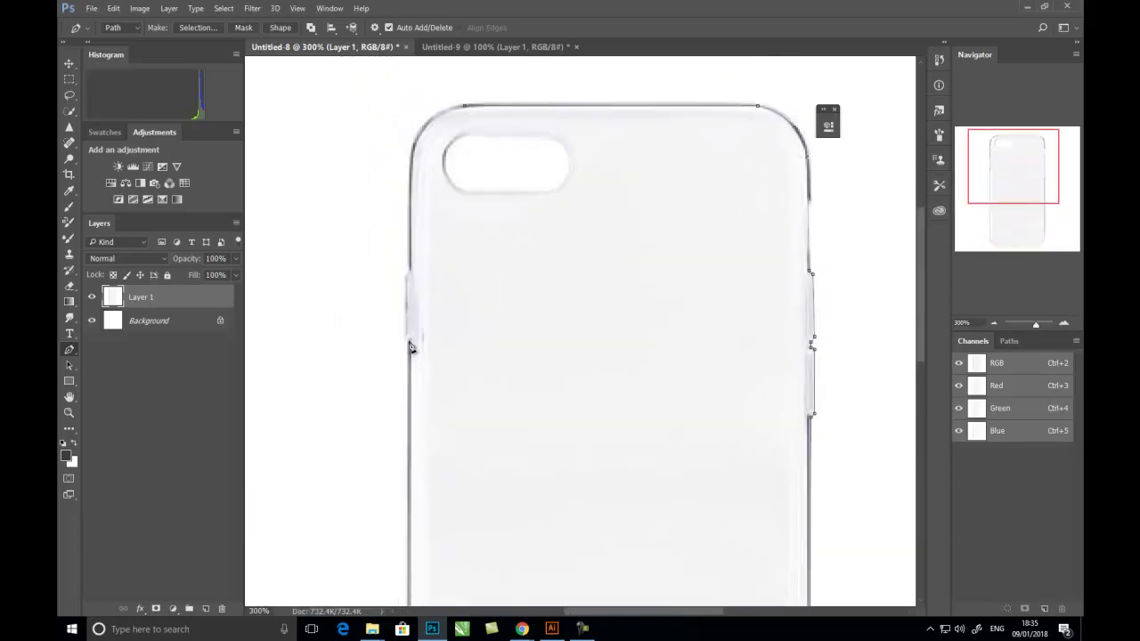
{"action": "left_click", "coordinate": [410, 345]}
{"action": "left_click", "coordinate": [405, 277]}
{"action": "left_click_drag", "start_coordinate": [464, 106], "coordinate": [512, 102]}
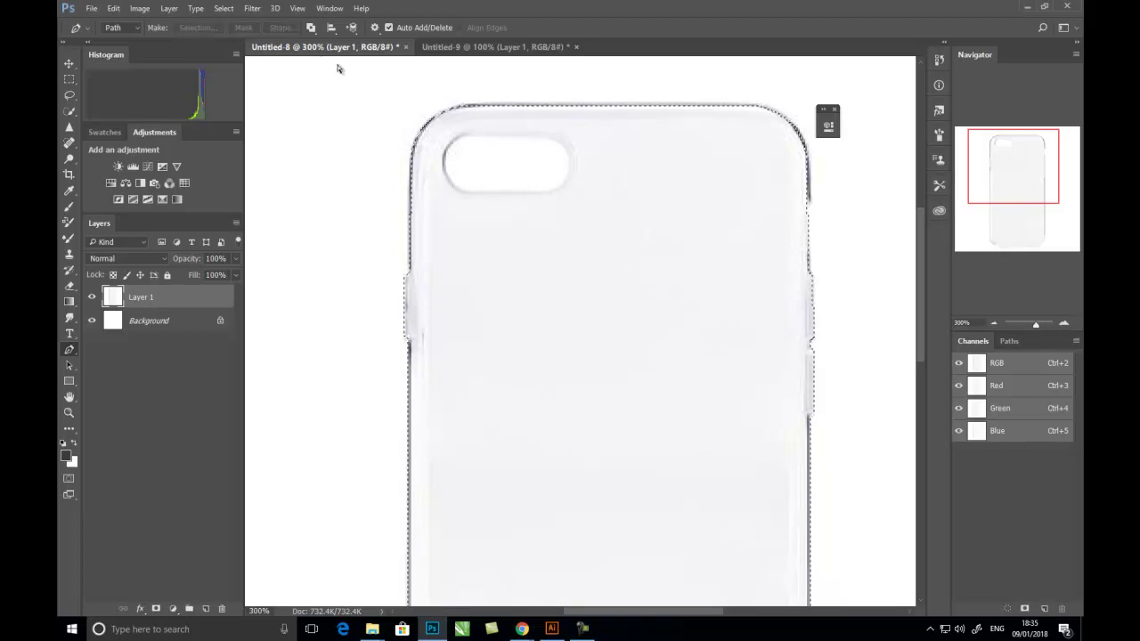
{"action": "key", "text": "ctrl+minus"}
{"action": "key", "text": "ctrl+minus"}
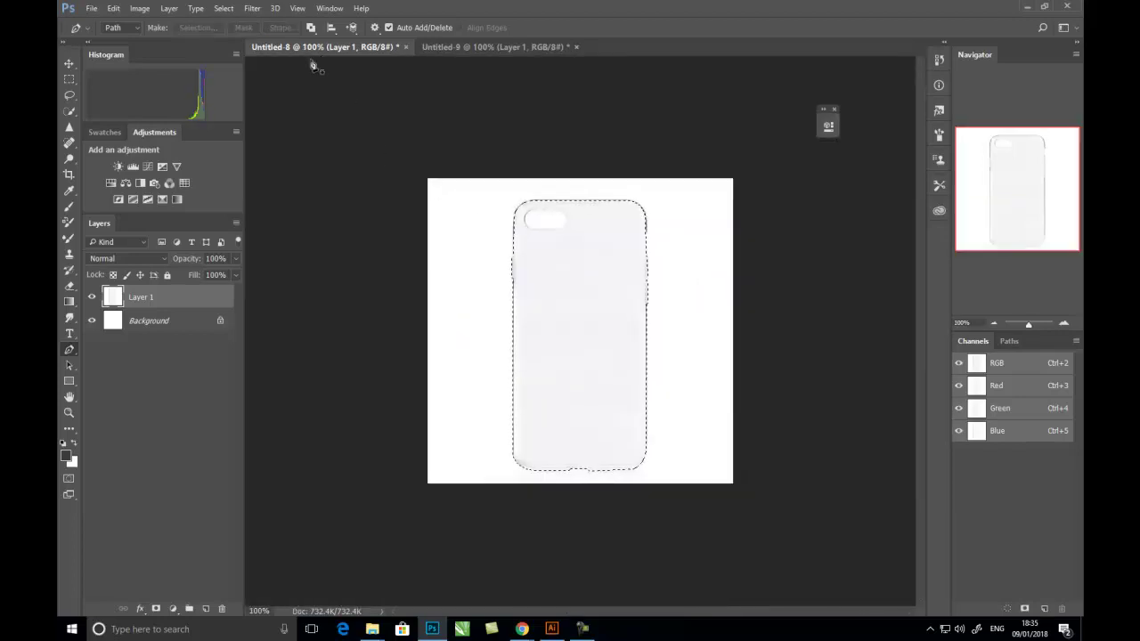
Set the Pen tool's path operation to subtract shapes for the camera cutout
{"action": "left_click", "coordinate": [311, 27]}
{"action": "left_click", "coordinate": [352, 66]}
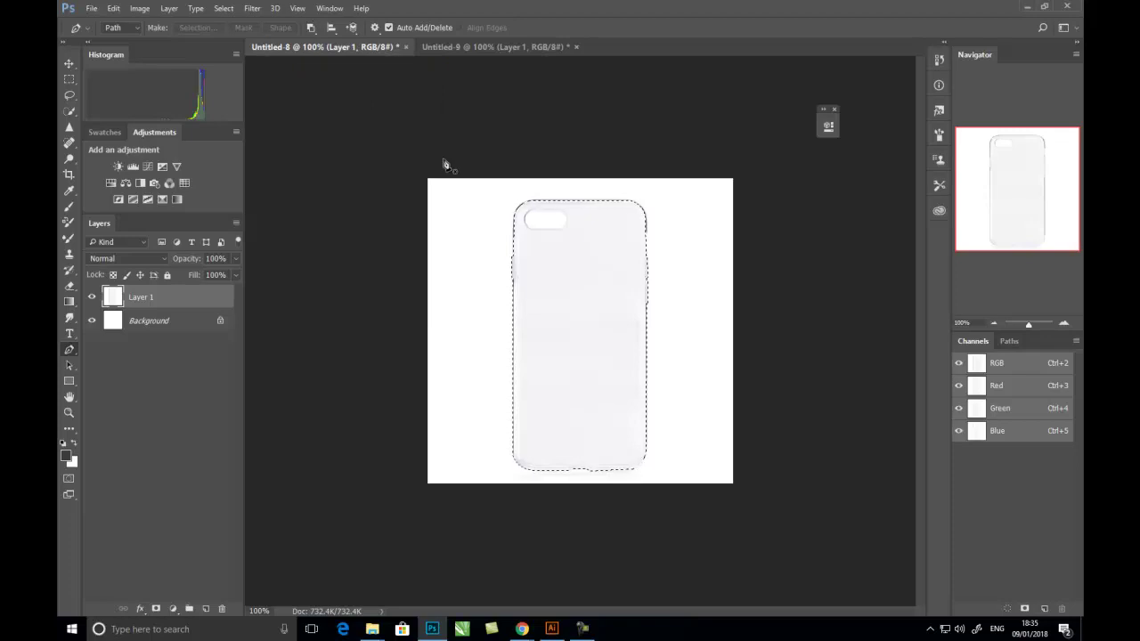
{"action": "key", "text": "ctrl+plus"}
{"action": "key", "text": "ctrl+plus"}
{"action": "key", "text": "ctrl+plus"}
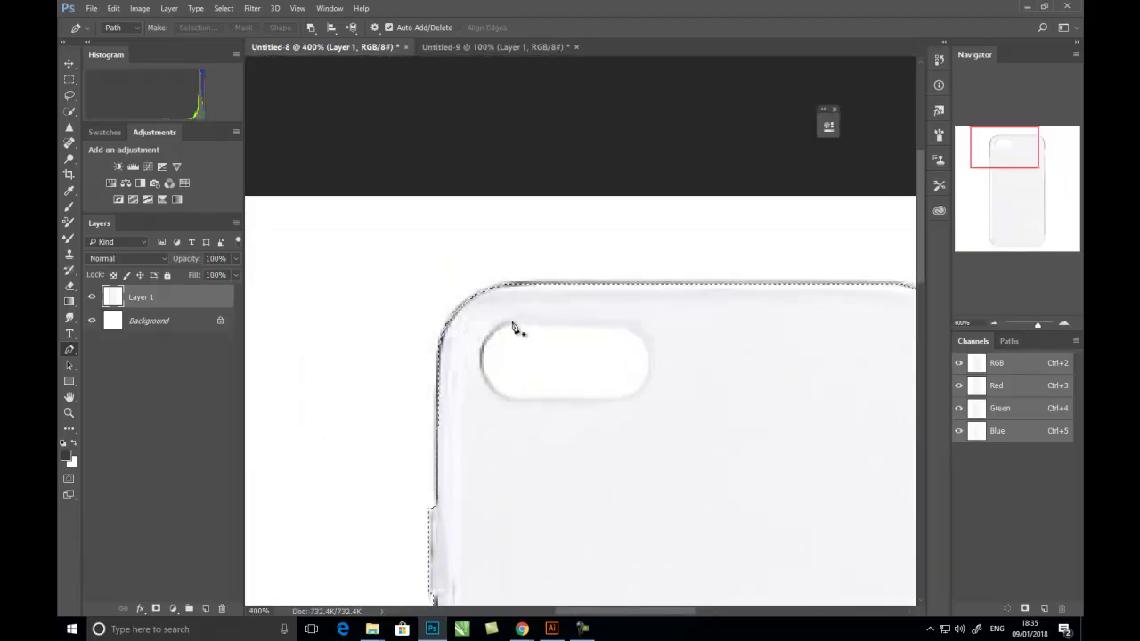
{"action": "left_click", "coordinate": [511, 323]}
{"action": "left_click", "coordinate": [625, 330]}
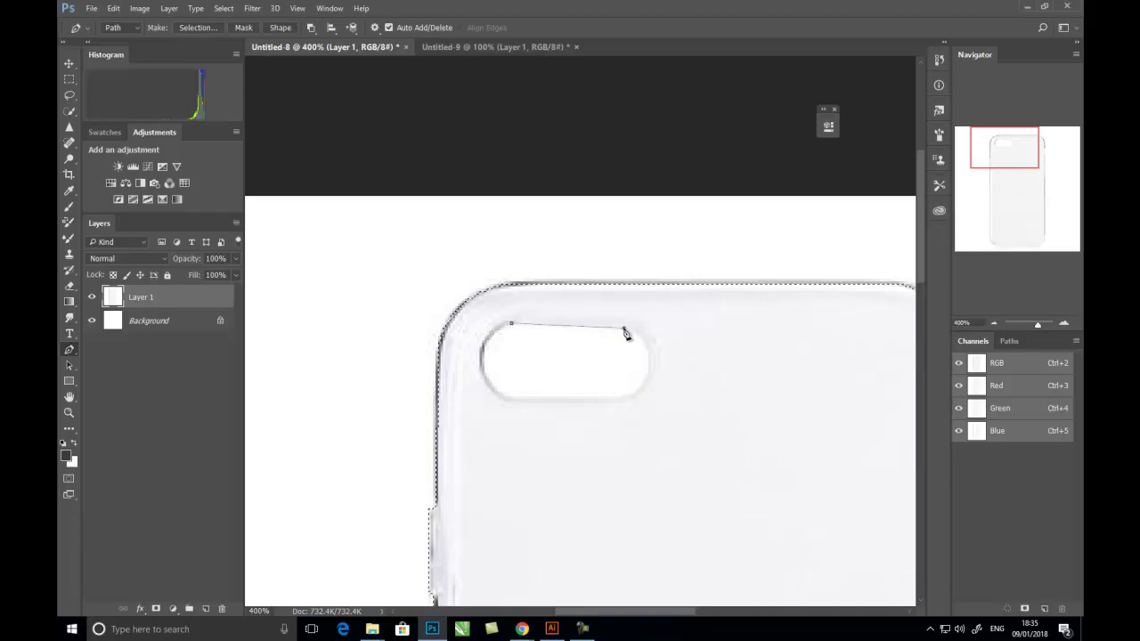
{"action": "key", "text": "ctrl+z"}
{"action": "key", "text": "ctrl+z"}
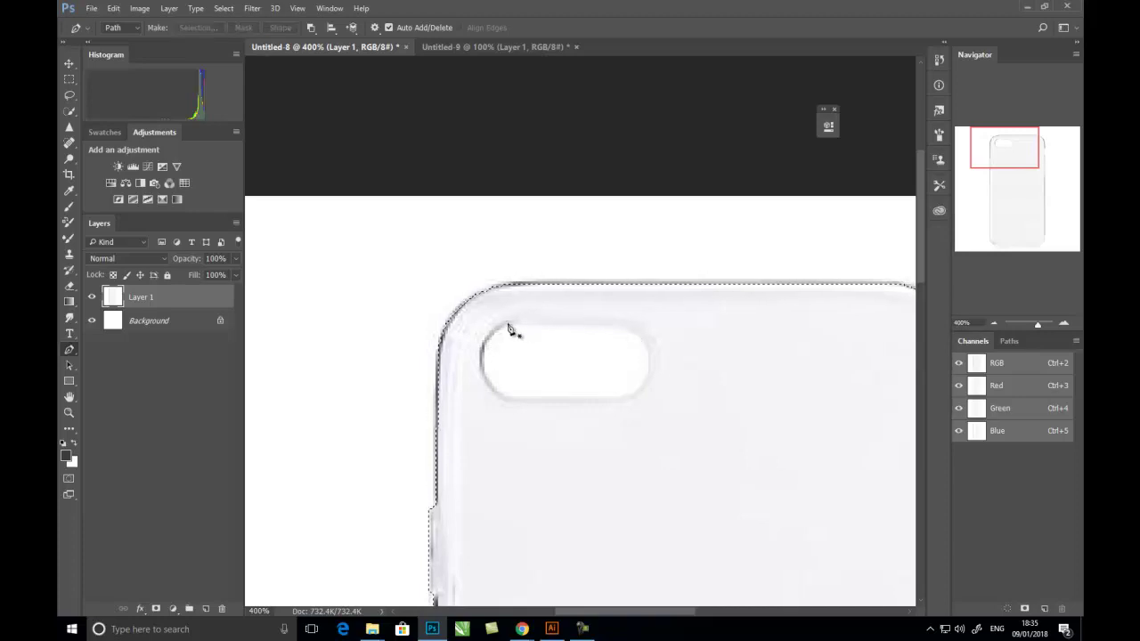
Trace a closed path around the camera cutout and subtract it from the case selection
{"action": "left_click", "coordinate": [506, 326]}
{"action": "left_click", "coordinate": [626, 328]}
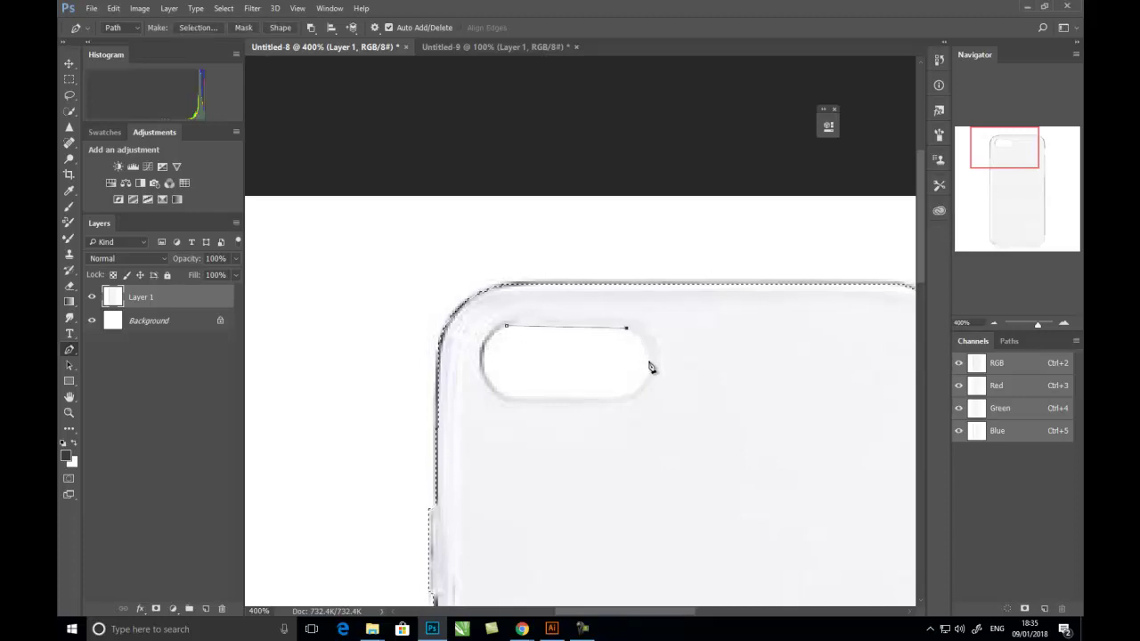
{"action": "left_click_drag", "start_coordinate": [651, 362], "coordinate": [590, 396]}
{"action": "left_click", "coordinate": [507, 396]}
{"action": "left_click_drag", "start_coordinate": [484, 371], "coordinate": [491, 391]}
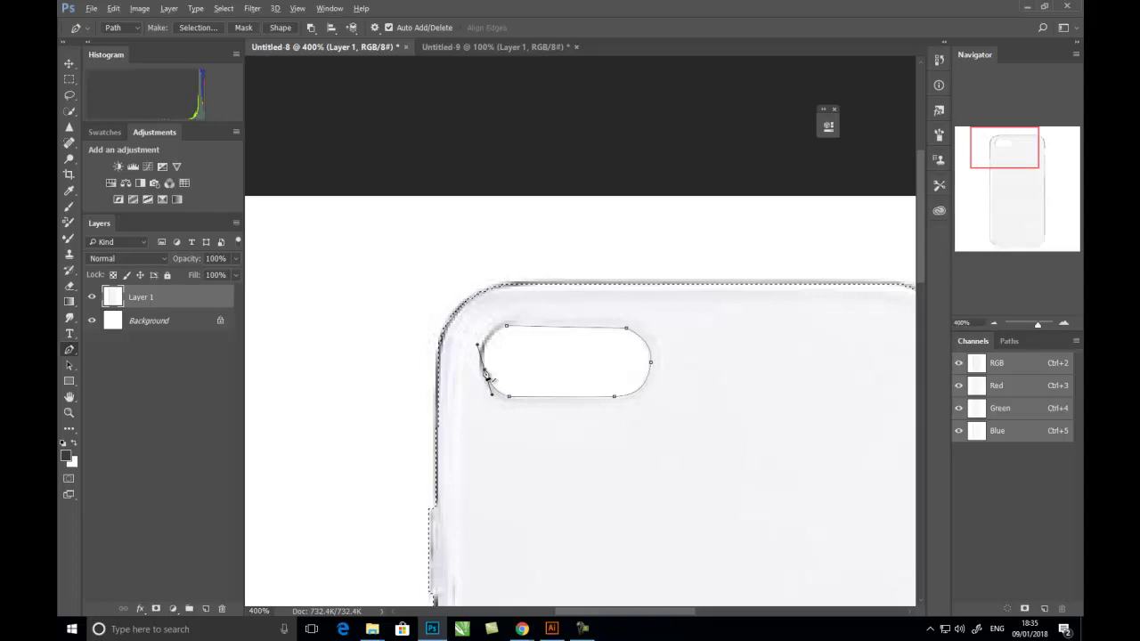
{"action": "left_click_drag", "start_coordinate": [506, 326], "coordinate": [535, 318]}
{"action": "key", "text": "ctrl+Return"}
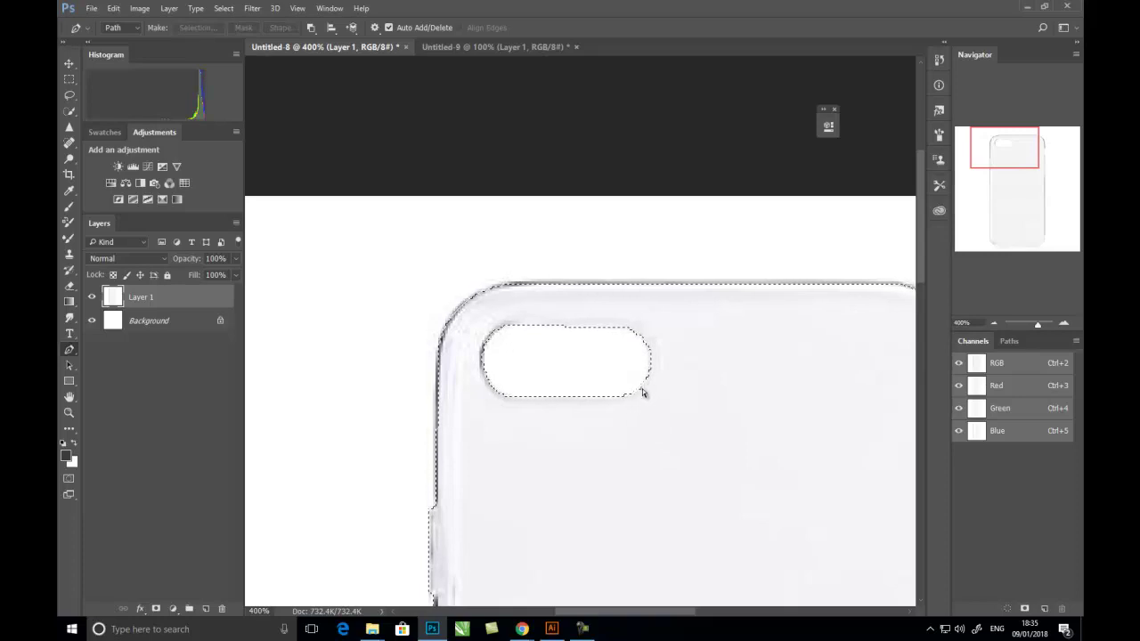
{"action": "key", "text": "ctrl+1"}
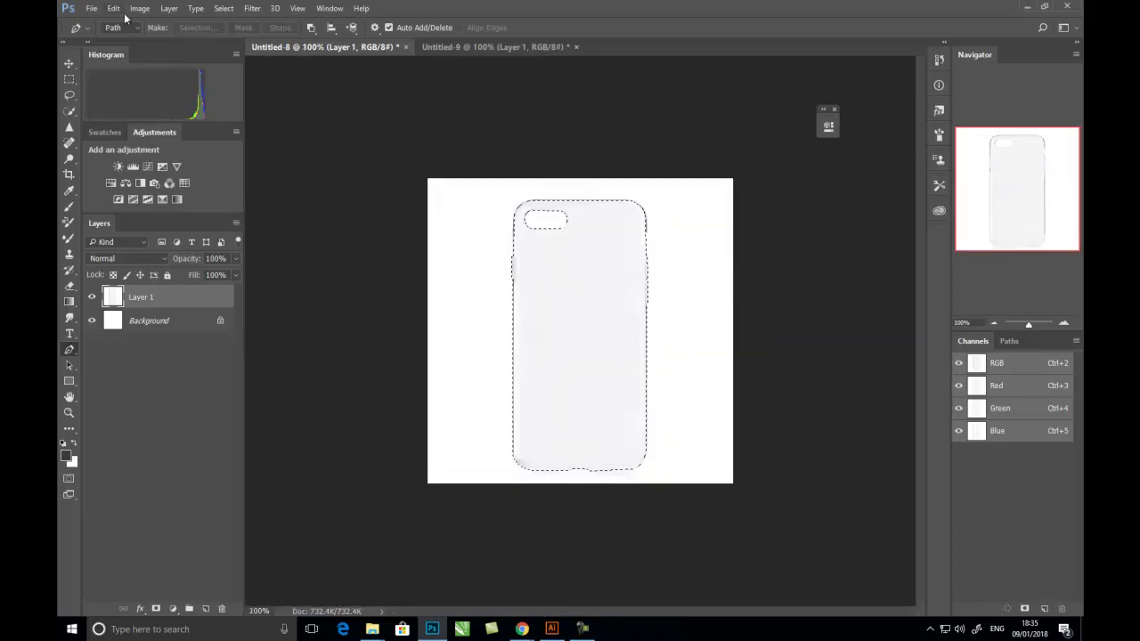
Copy the selected case, paste it into Untitled-9, and move it over the phone lying face down
{"action": "left_click", "coordinate": [125, 14]}
{"action": "left_click", "coordinate": [133, 89]}
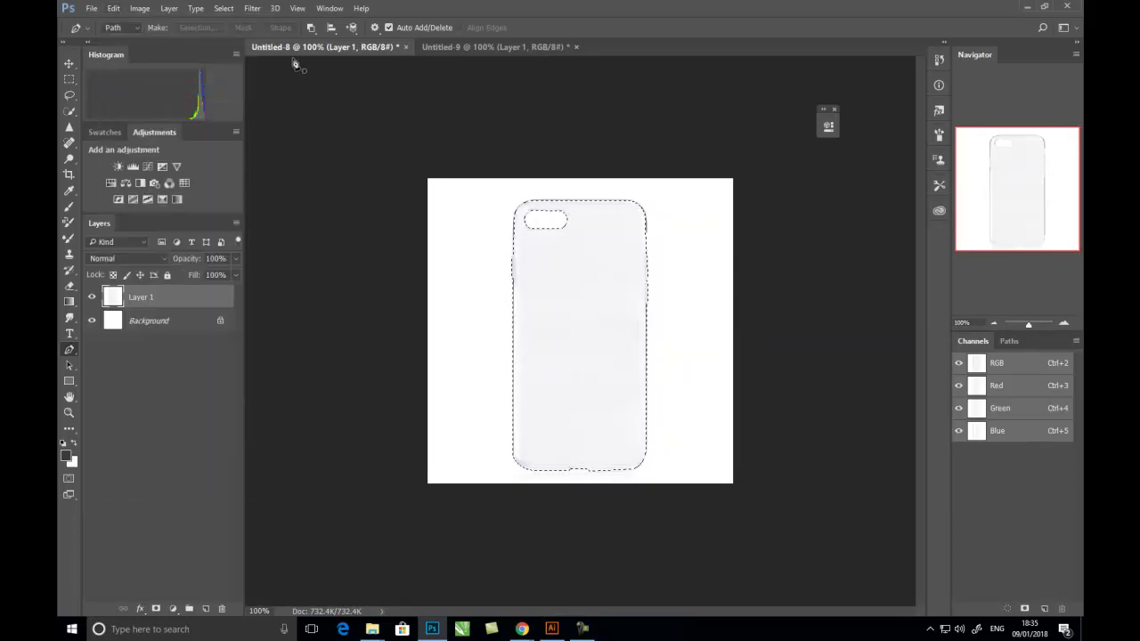
{"action": "left_click", "coordinate": [472, 46]}
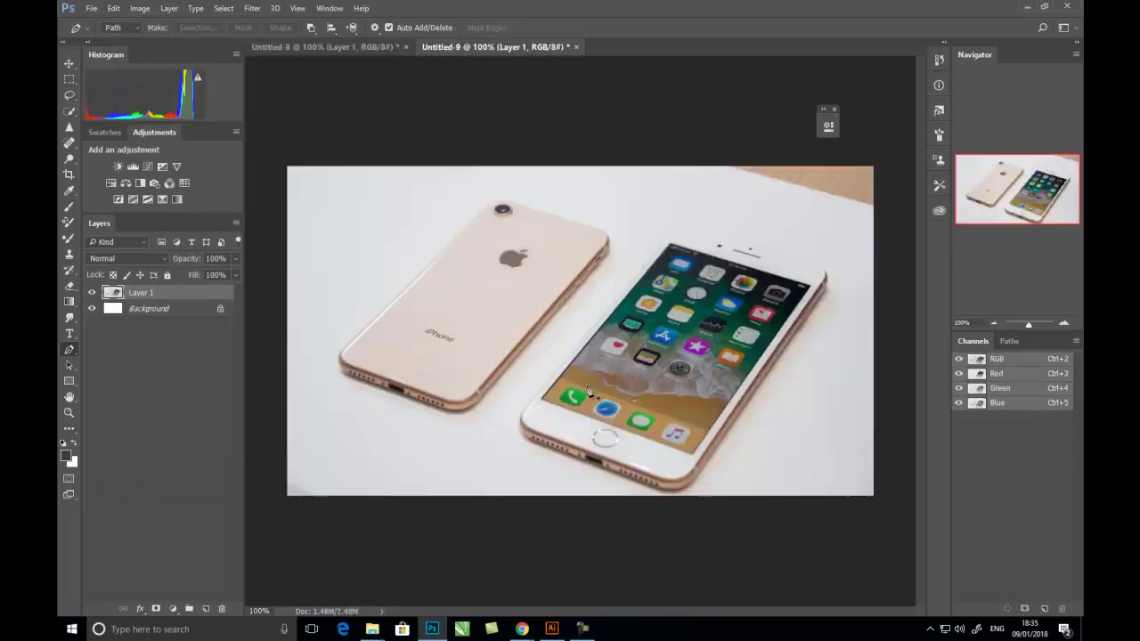
{"action": "key", "text": "ctrl+v"}
{"action": "key", "text": "v"}
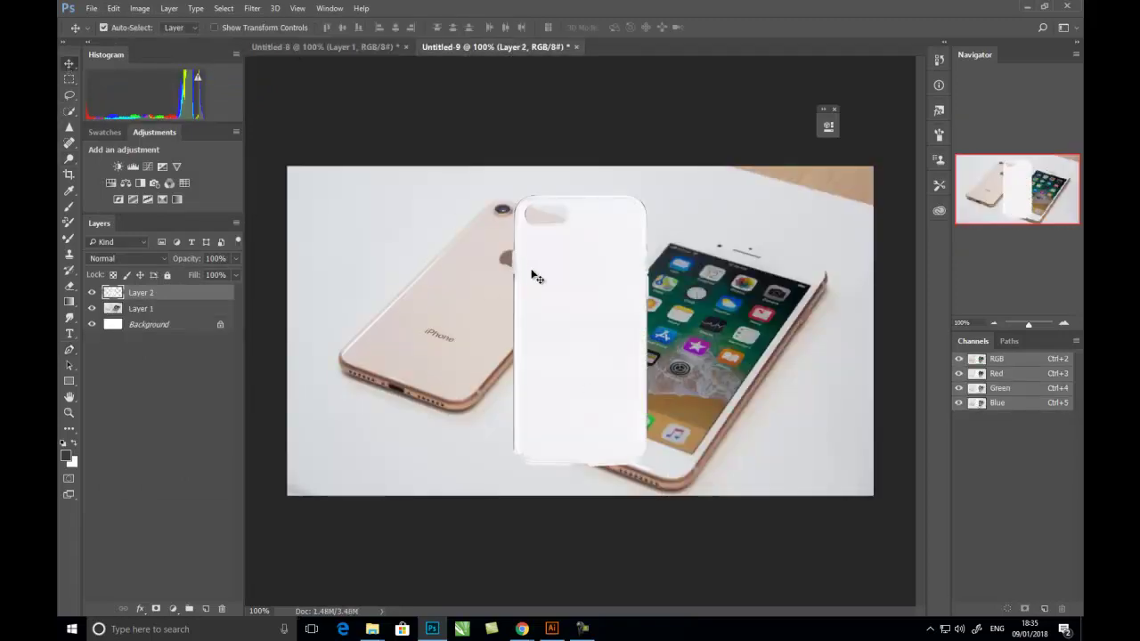
{"action": "left_click_drag", "start_coordinate": [573, 301], "coordinate": [466, 306]}
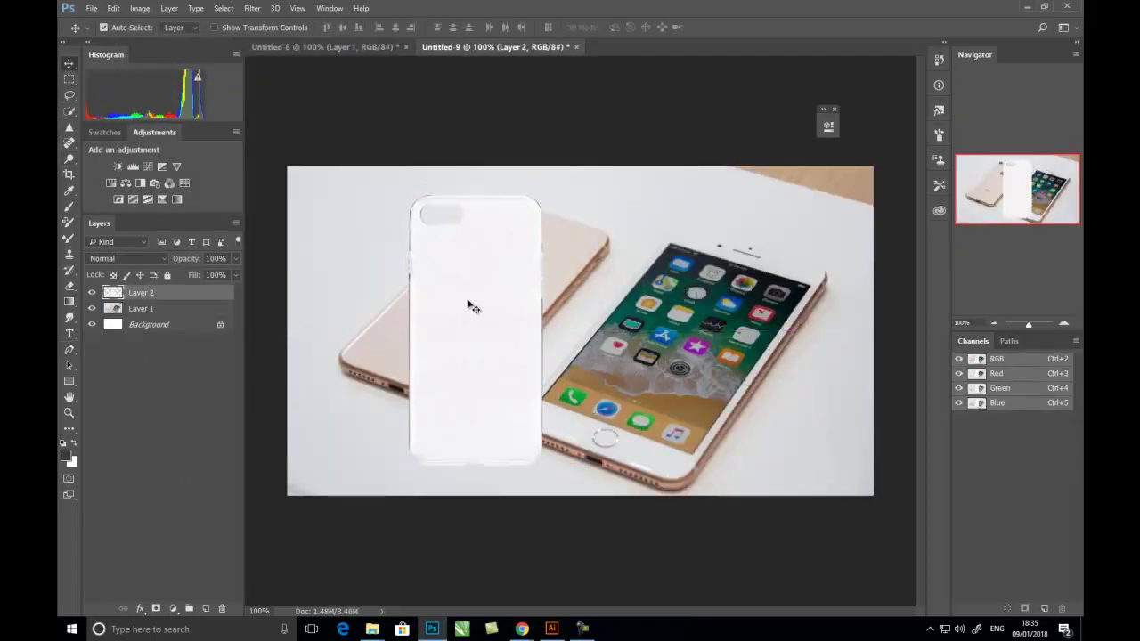
Set the pasted case layer's blend mode to Multiply and shift it slightly over the face-down phone
{"action": "left_click", "coordinate": [133, 259]}
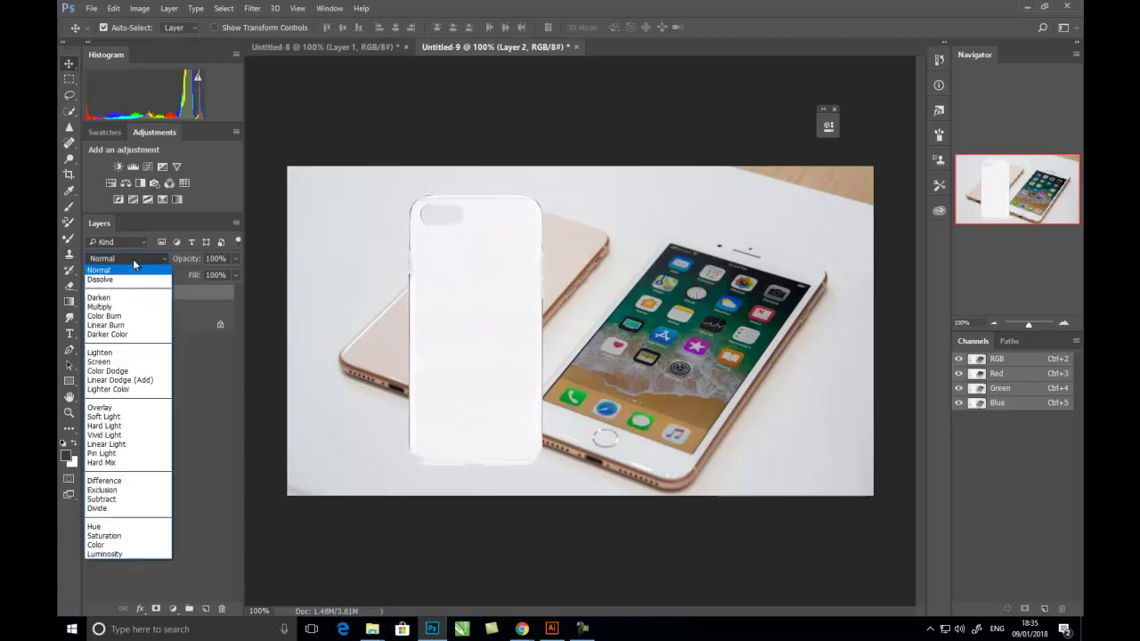
{"action": "left_click", "coordinate": [129, 308]}
{"action": "left_click_drag", "start_coordinate": [478, 317], "coordinate": [501, 328]}
Free-transform the case layer, distorting its four corners to roughly match the corners of the face-down phone
{"action": "key", "text": "ctrl+t"}
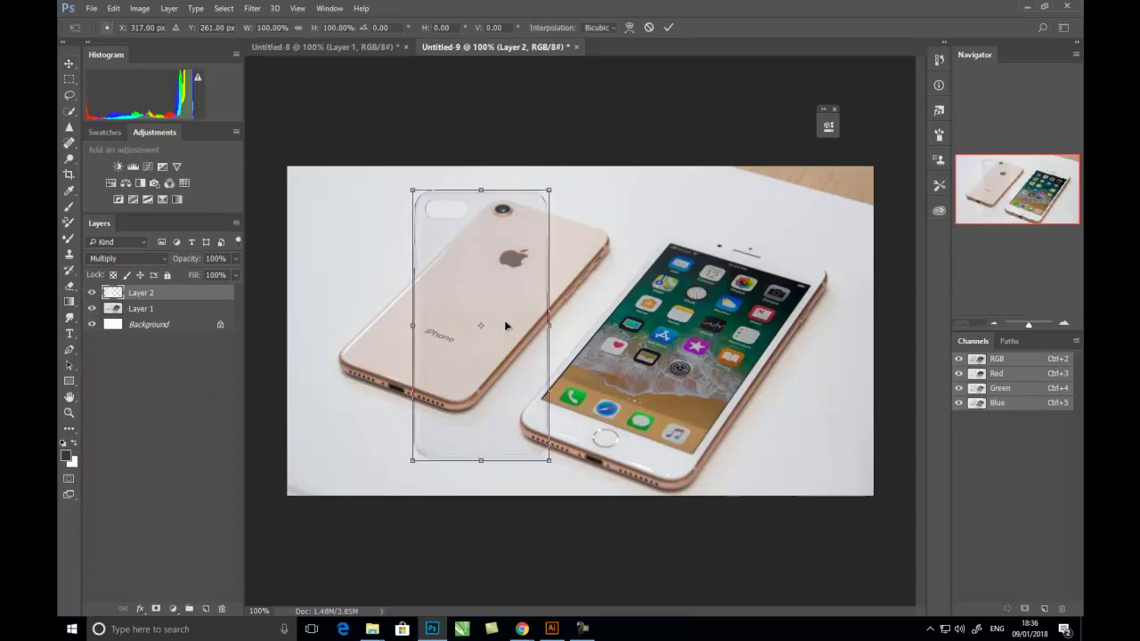
{"action": "key", "text": "ctrl+plus"}
{"action": "left_click_drag", "start_coordinate": [469, 293], "coordinate": [543, 309]}
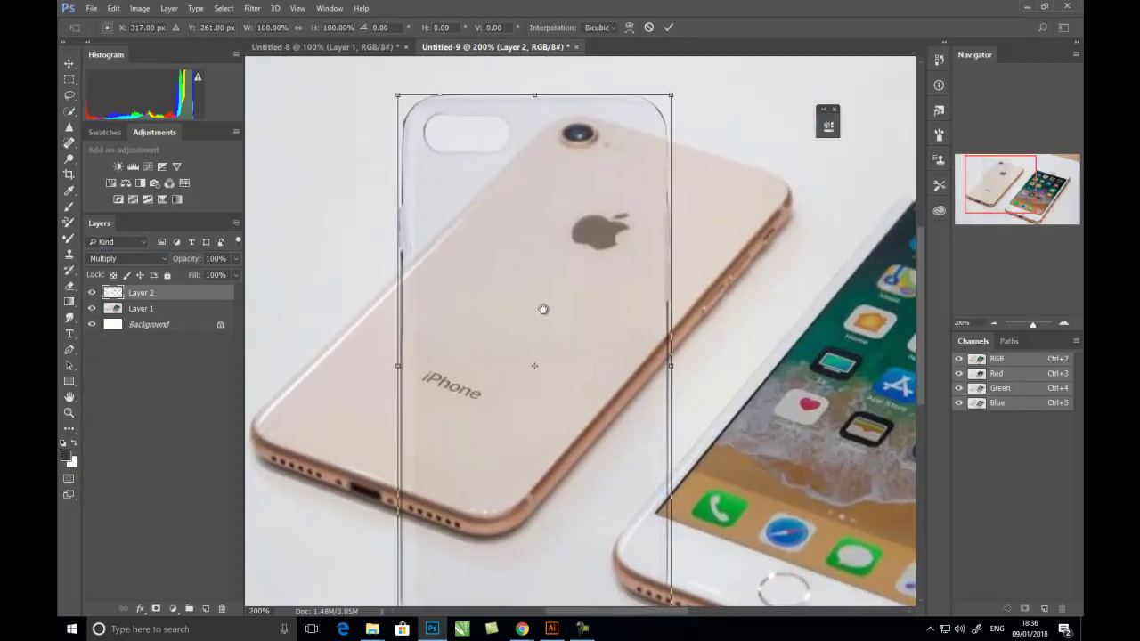
{"action": "key", "text": "ctrl+minus"}
{"action": "key", "text": "ctrl+minus"}
{"action": "left_click_drag", "start_coordinate": [472, 239], "coordinate": [603, 264]}
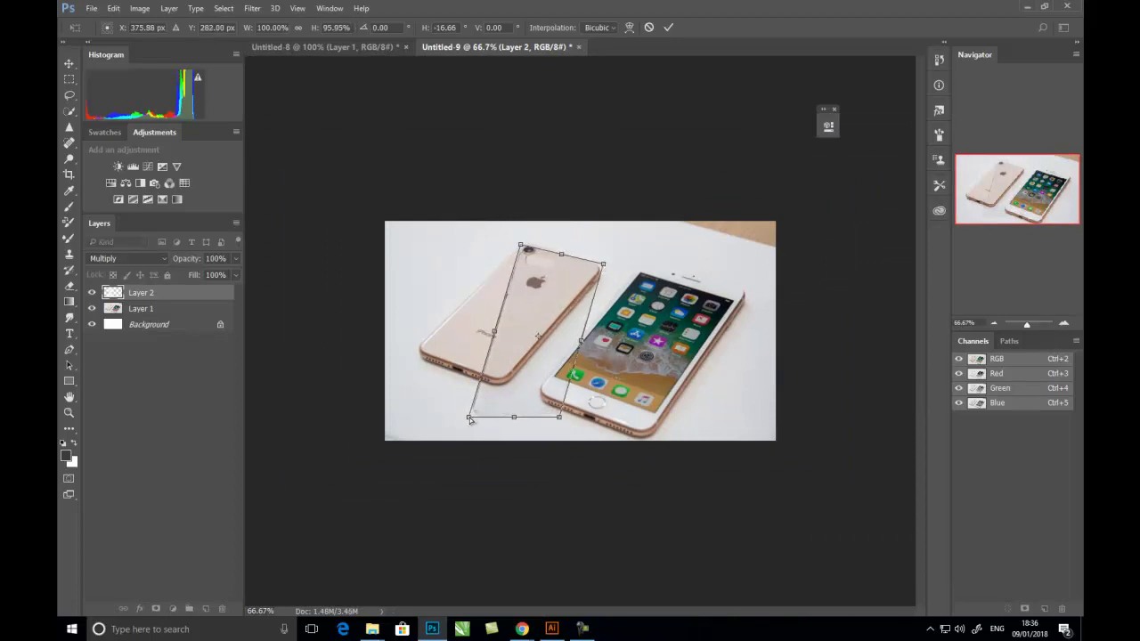
{"action": "left_click_drag", "start_coordinate": [472, 418], "coordinate": [409, 353]}
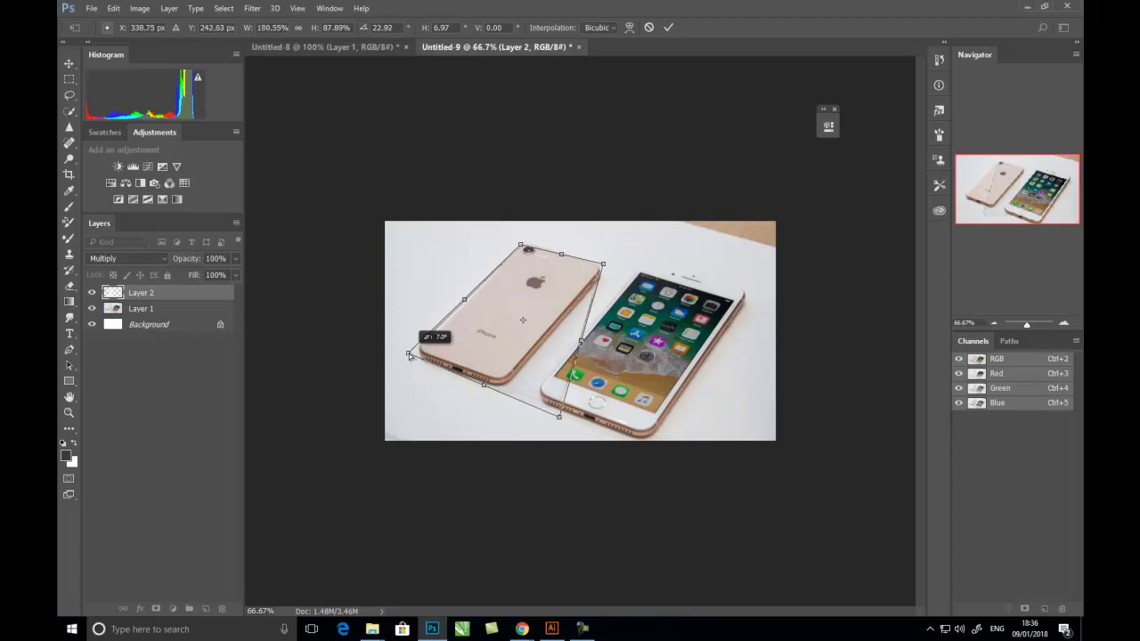
{"action": "left_click_drag", "start_coordinate": [559, 419], "coordinate": [505, 387]}
Fine-tune the case's two bottom corners so they fit the bottom edge of the face-down phone
{"action": "key", "text": "ctrl+plus"}
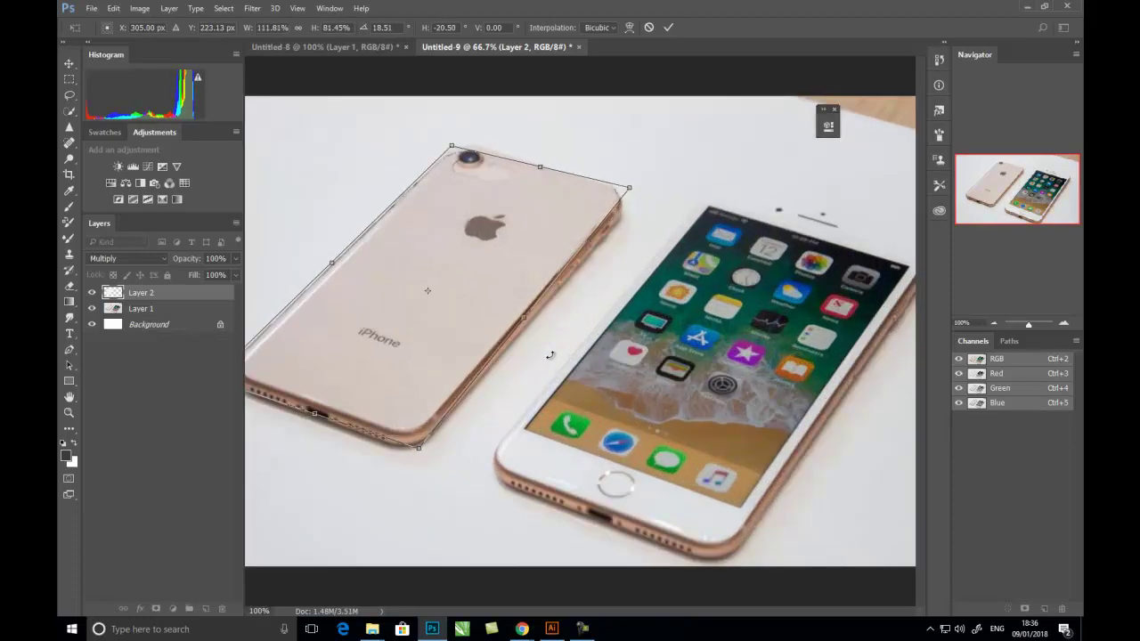
{"action": "key", "text": "ctrl+plus"}
{"action": "mouse_move", "coordinate": [593, 426]}
{"action": "left_mouse_down"}
{"action": "mouse_move", "coordinate": [614, 428]}
{"action": "mouse_move", "coordinate": [596, 421]}
{"action": "left_mouse_up"}
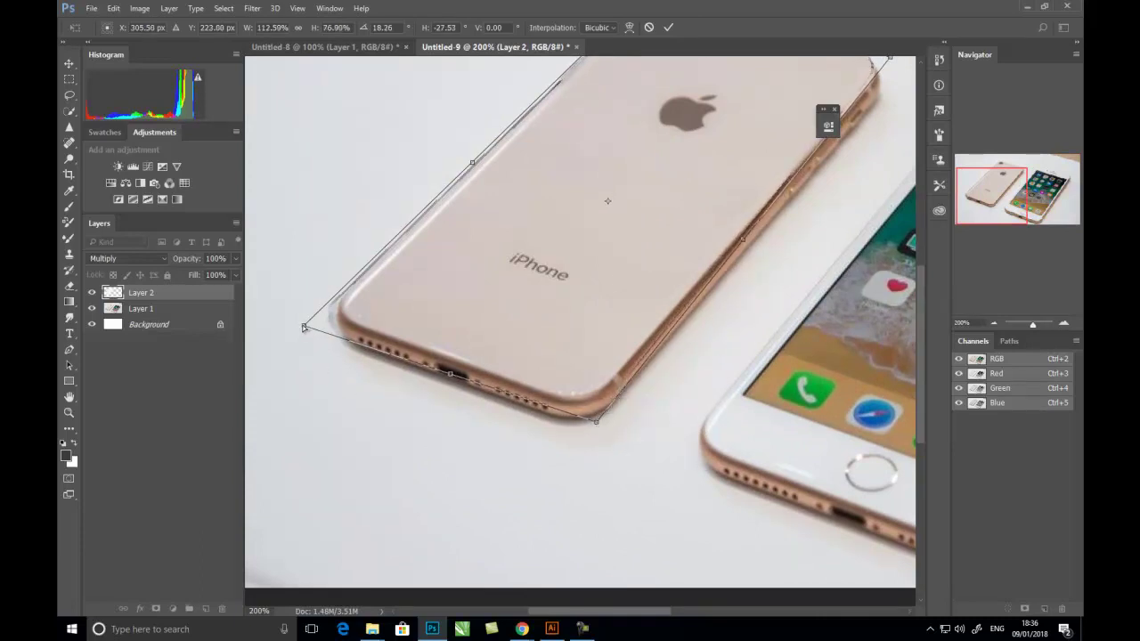
{"action": "left_click_drag", "start_coordinate": [304, 328], "coordinate": [318, 323]}
Fine-tune the case's two top corners around the phone's camera end and apply the transform
{"action": "left_click_drag", "start_coordinate": [604, 177], "coordinate": [510, 360]}
{"action": "left_click_drag", "start_coordinate": [552, 186], "coordinate": [559, 175]}
{"action": "left_click_drag", "start_coordinate": [805, 248], "coordinate": [807, 252]}
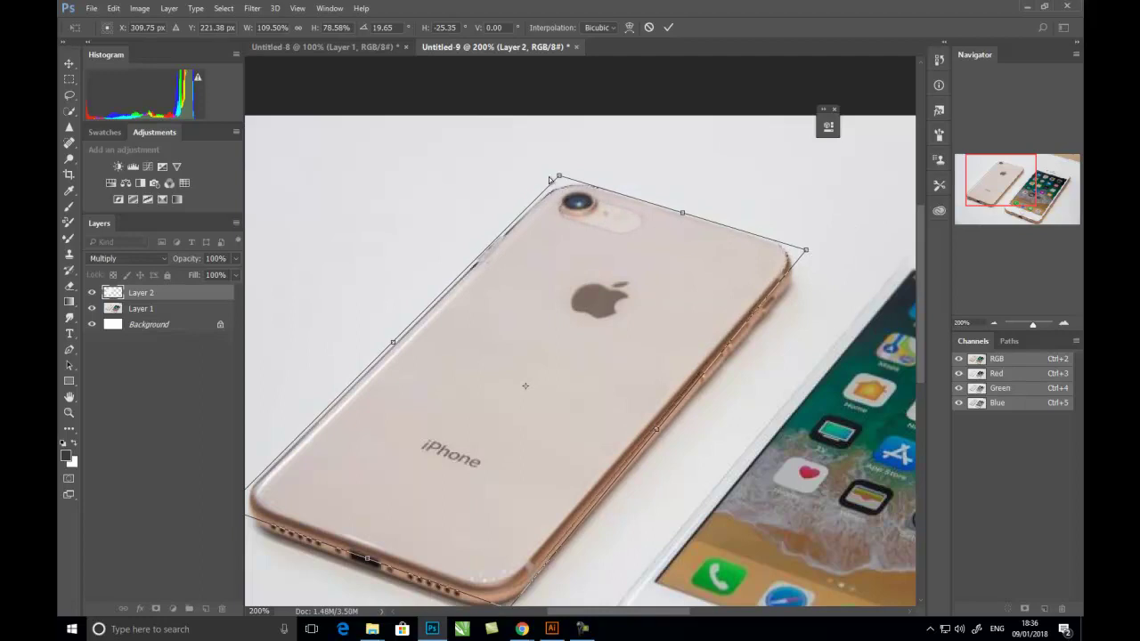
{"action": "left_click_drag", "start_coordinate": [560, 176], "coordinate": [560, 174]}
{"action": "left_click_drag", "start_coordinate": [588, 344], "coordinate": [595, 331]}
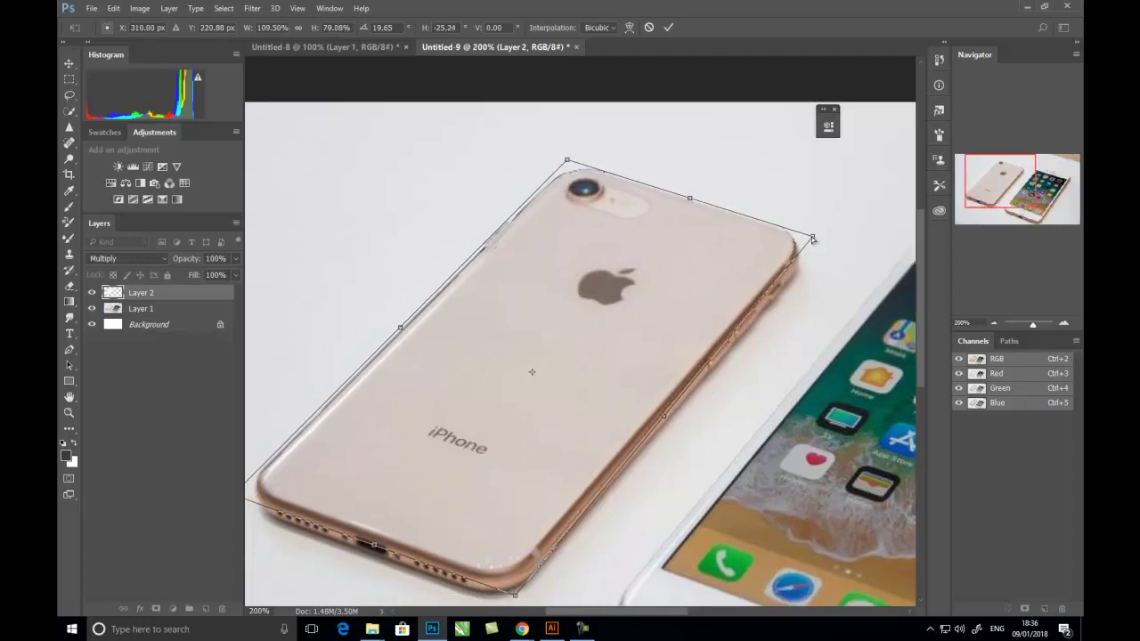
{"action": "left_click_drag", "start_coordinate": [811, 236], "coordinate": [814, 240]}
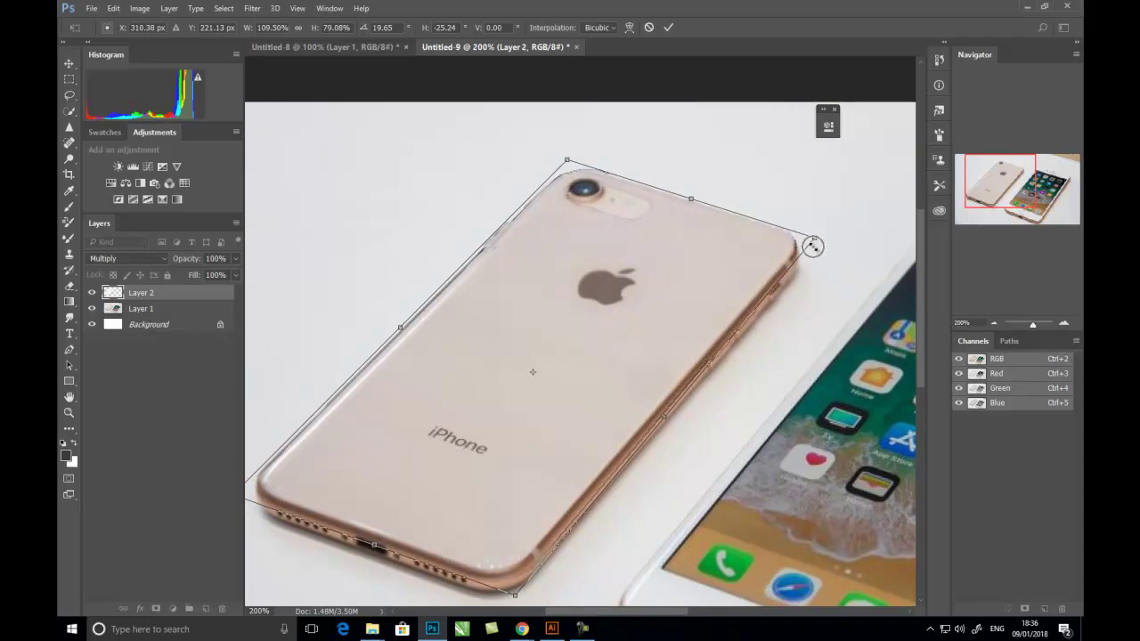
{"action": "key", "text": "Return"}
{"action": "key", "text": "ctrl+minus"}
{"action": "key", "text": "ctrl+minus"}
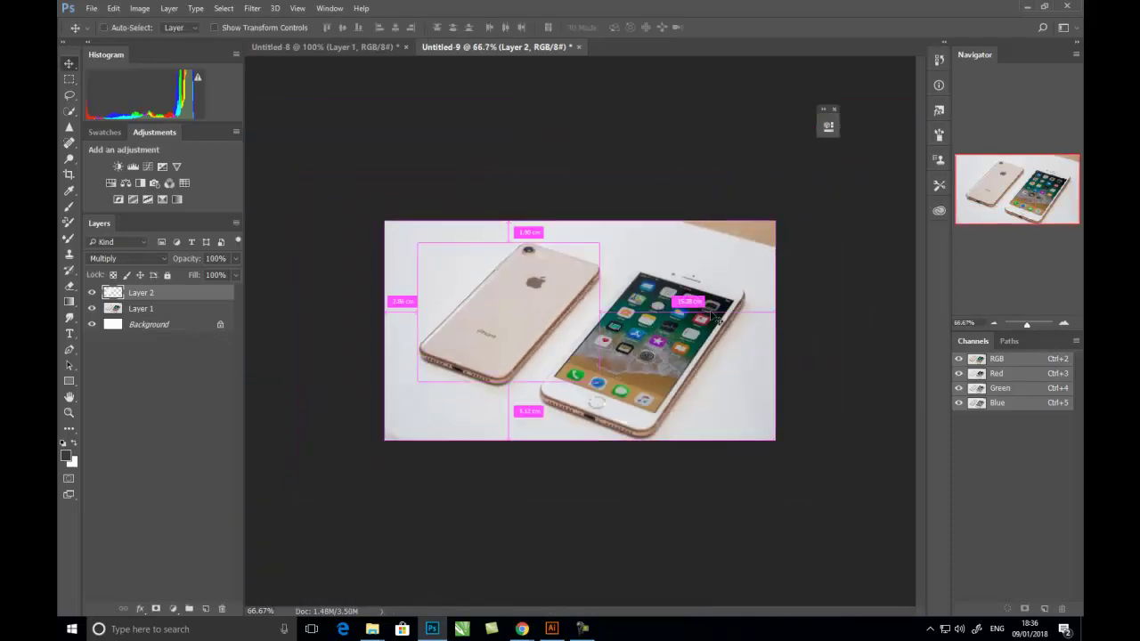
{"action": "key", "text": "ctrl+plus"}
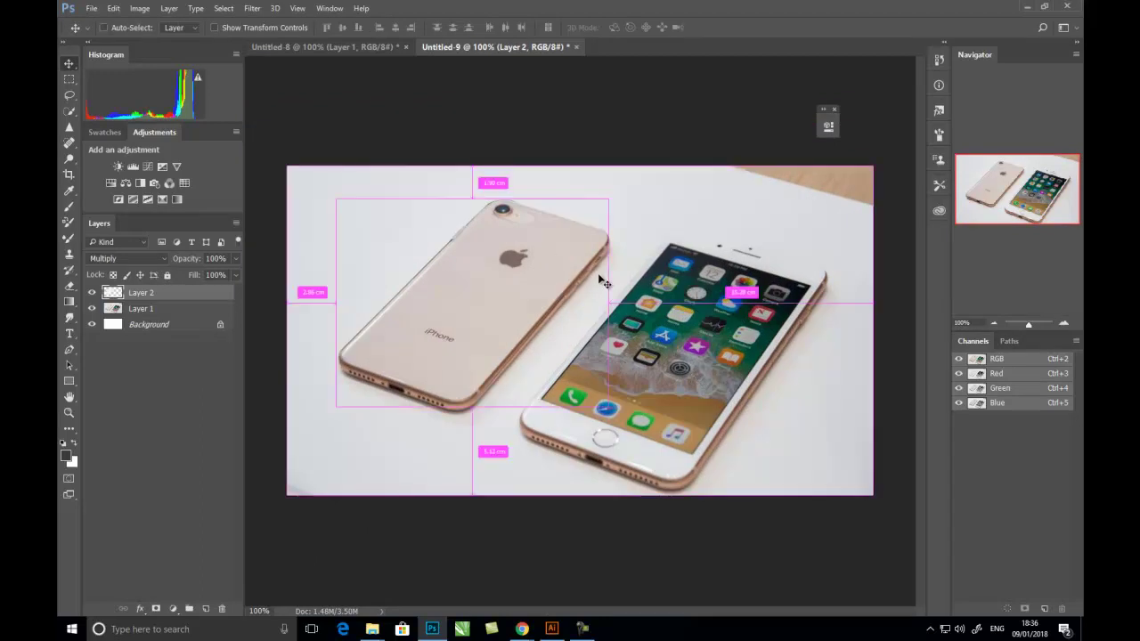
Warp the case layer so its camera end bends up and away from the face-down phone
{"action": "key", "text": "ctrl+t"}
{"action": "right_click", "coordinate": [529, 249]}
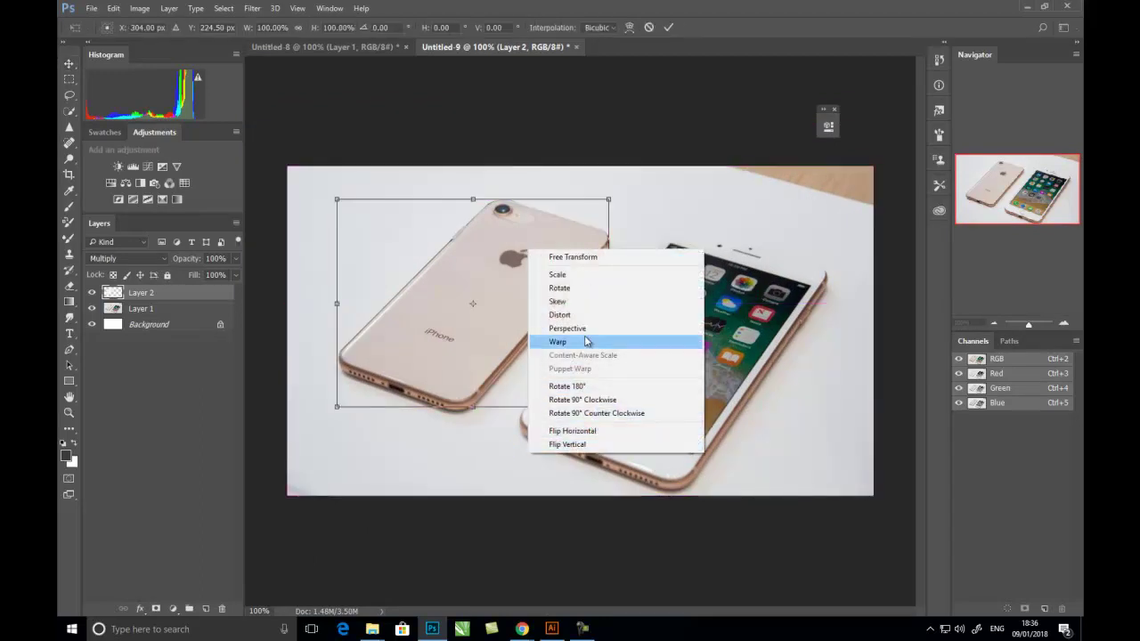
{"action": "left_click", "coordinate": [558, 342]}
{"action": "left_click_drag", "start_coordinate": [527, 208], "coordinate": [514, 187]}
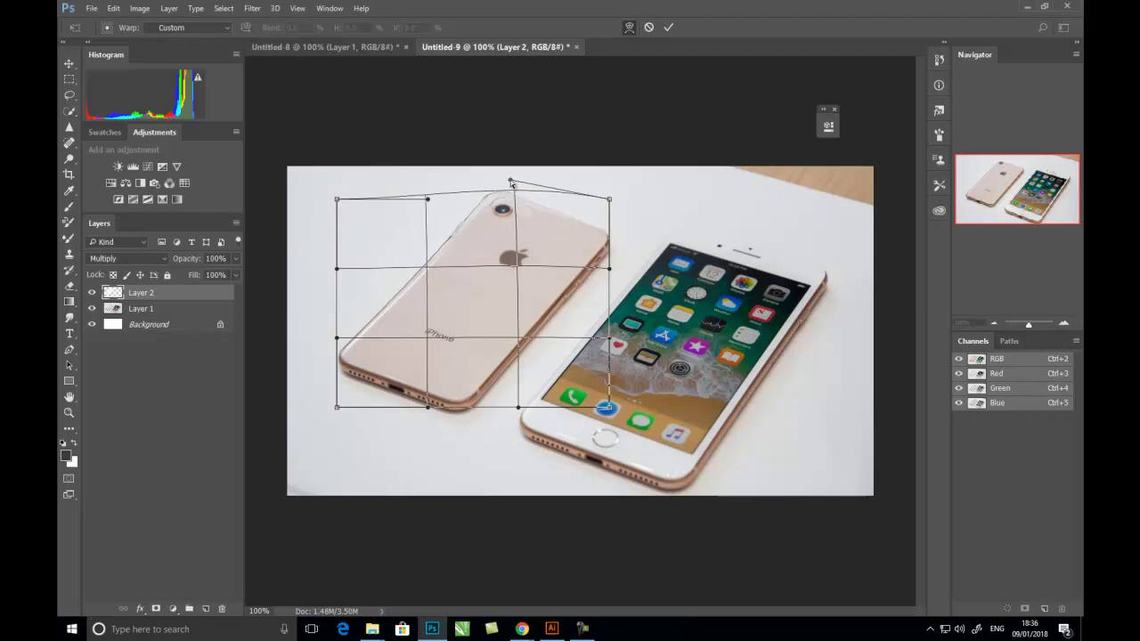
{"action": "left_click_drag", "start_coordinate": [609, 200], "coordinate": [559, 151]}
{"action": "mouse_move", "coordinate": [493, 178]}
{"action": "left_mouse_down"}
{"action": "mouse_move", "coordinate": [475, 177]}
{"action": "mouse_move", "coordinate": [491, 185]}
{"action": "left_mouse_up"}
{"action": "left_click_drag", "start_coordinate": [556, 162], "coordinate": [543, 151]}
{"action": "left_click_drag", "start_coordinate": [588, 256], "coordinate": [566, 224]}
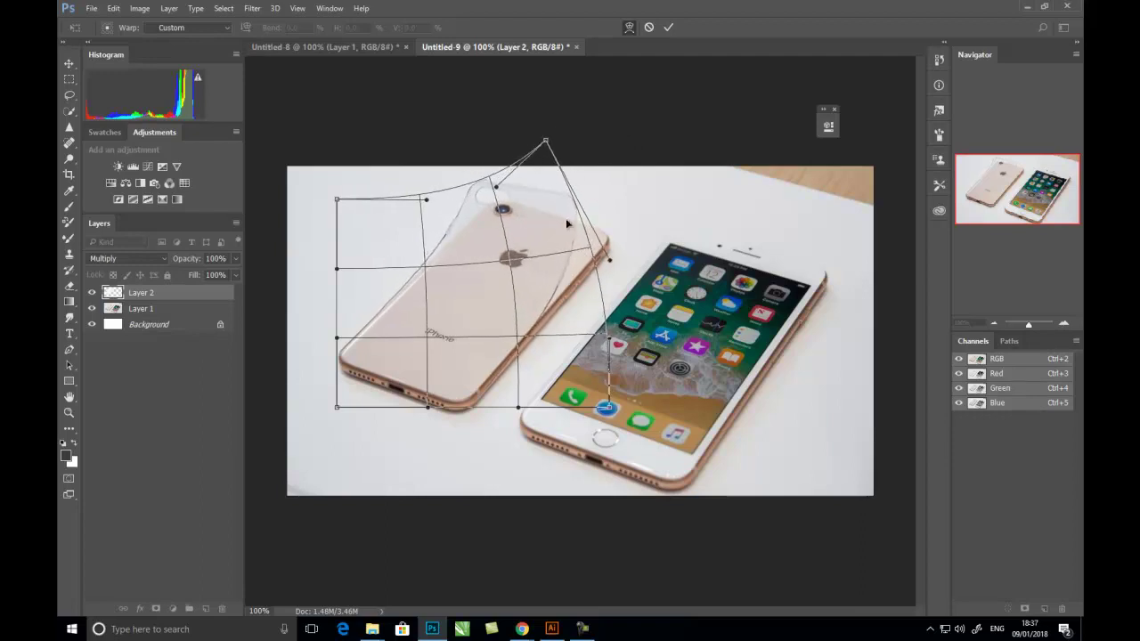
Refine the warp around the case's camera cutout and side edges, and apply the transform
{"action": "left_click_drag", "start_coordinate": [479, 187], "coordinate": [473, 183]}
{"action": "left_click_drag", "start_coordinate": [560, 259], "coordinate": [562, 258]}
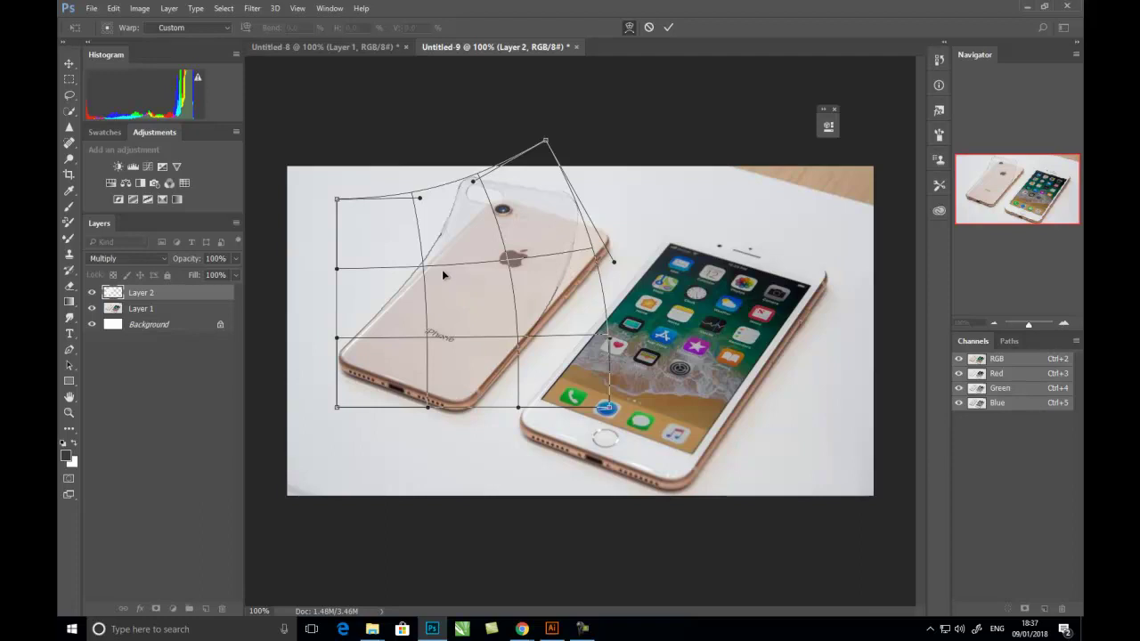
{"action": "left_click_drag", "start_coordinate": [442, 269], "coordinate": [444, 269]}
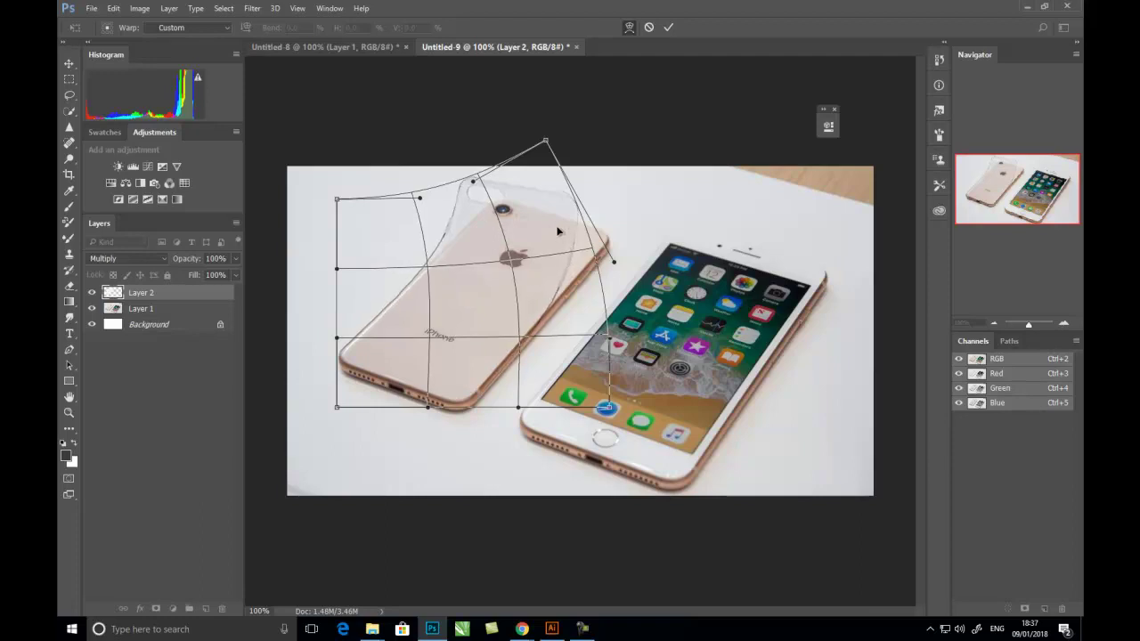
{"action": "left_click_drag", "start_coordinate": [556, 231], "coordinate": [556, 231]}
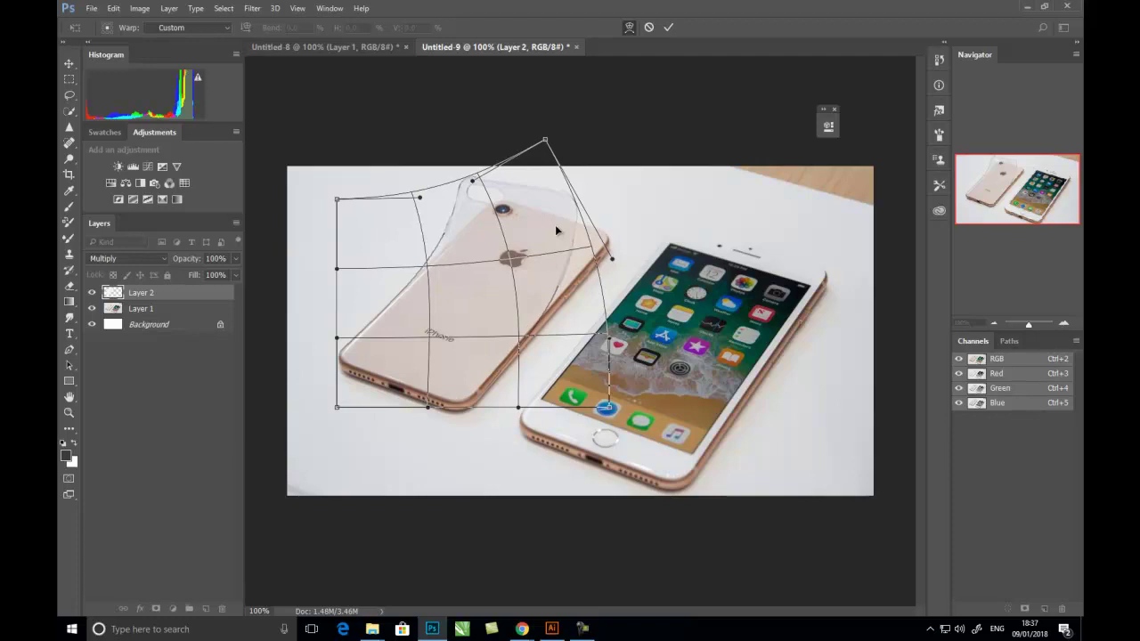
{"action": "key", "text": "Return"}
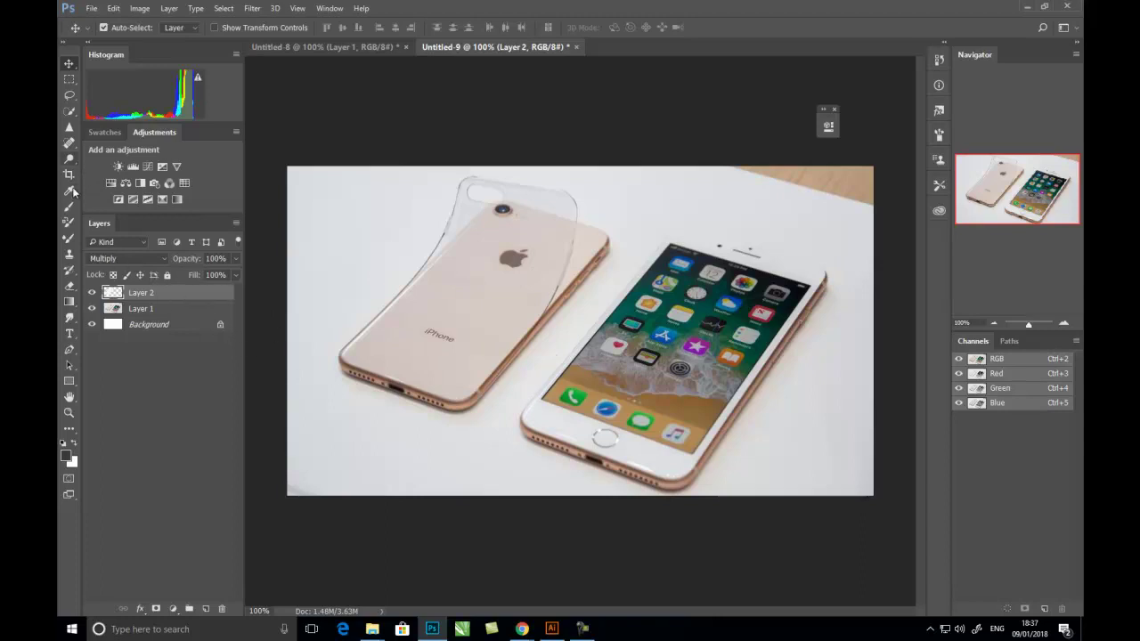
Outline a four-sided band across the middle of the face-down phone with the Polygonal Lasso, where the case starts to lift
{"action": "left_click", "coordinate": [68, 94]}
{"action": "left_click", "coordinate": [105, 96]}
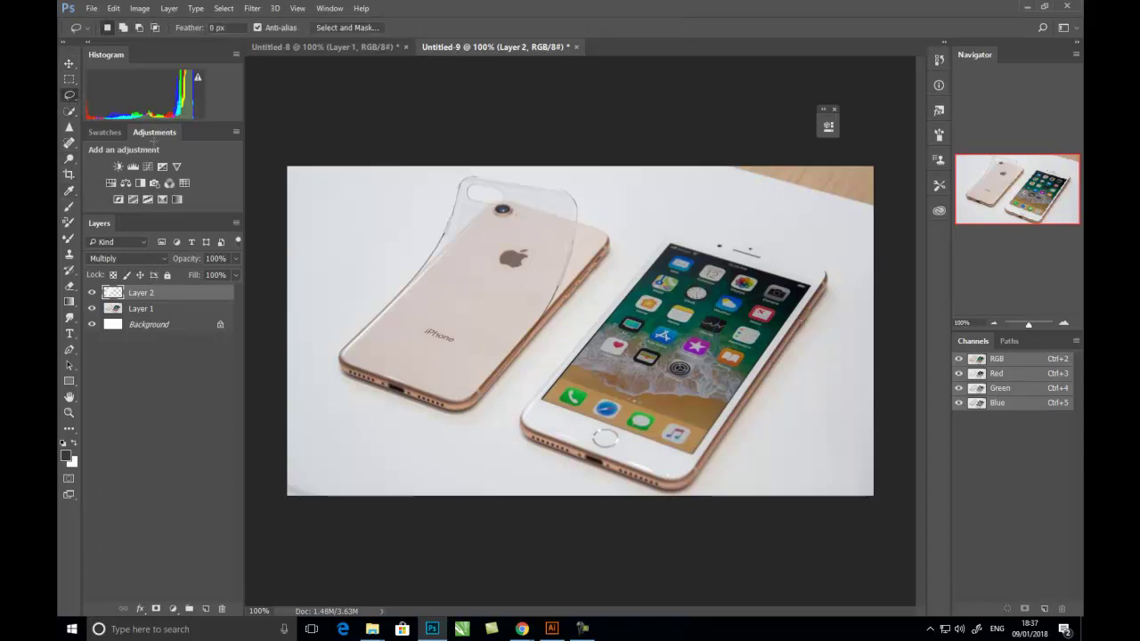
{"action": "scroll", "coordinate": [563, 361], "scroll_direction": "up", "scroll_amount": 2}
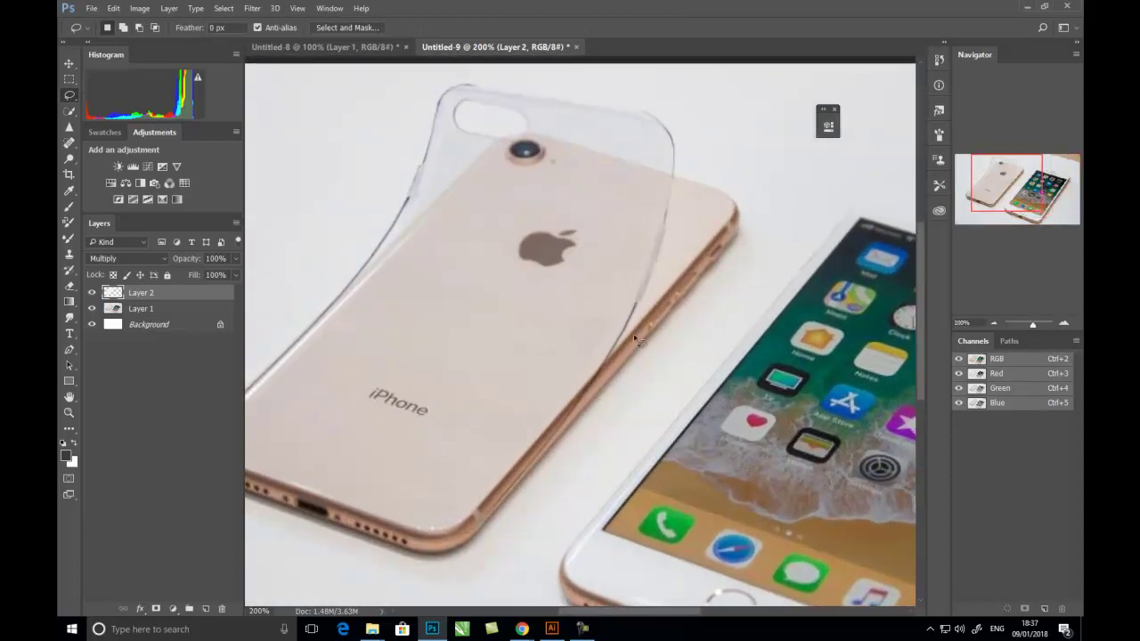
{"action": "left_click", "coordinate": [68, 94]}
{"action": "left_click", "coordinate": [133, 106]}
{"action": "left_click", "coordinate": [670, 291]}
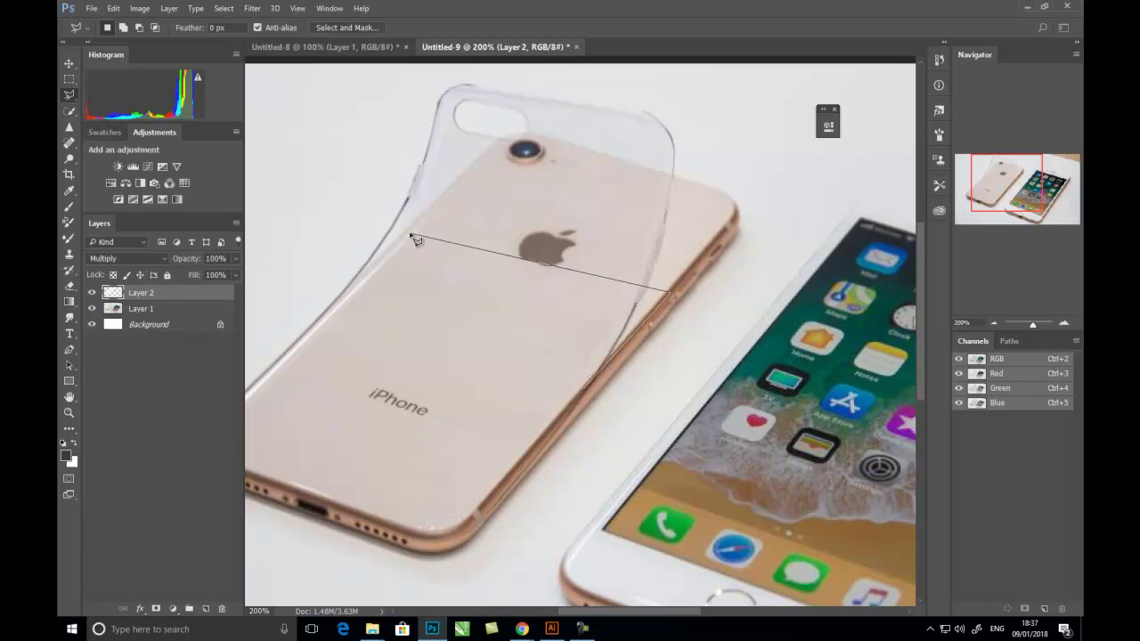
{"action": "left_click", "coordinate": [454, 213]}
{"action": "left_click", "coordinate": [352, 289]}
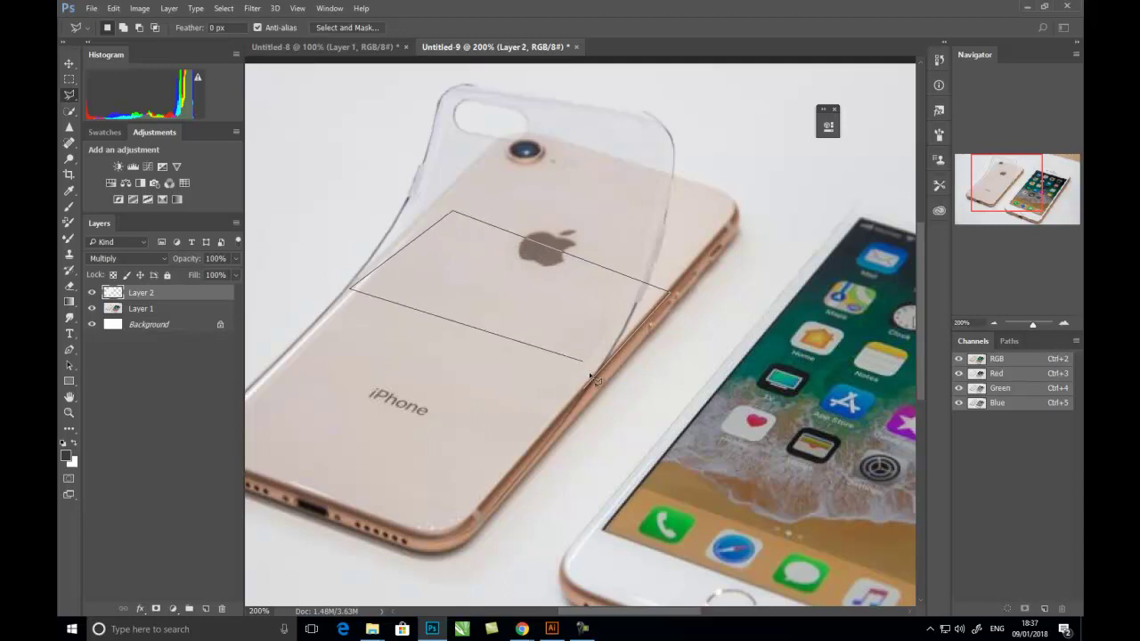
{"action": "double_click", "coordinate": [584, 385]}
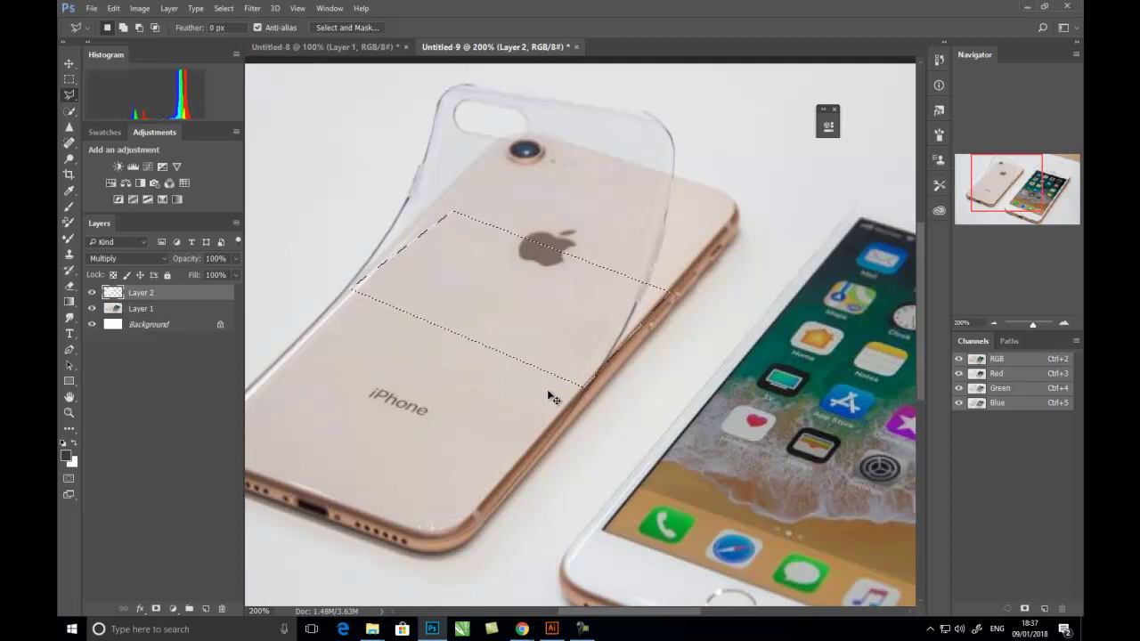
Feather the band selection by 5 pixels
{"action": "key", "text": "shift"}
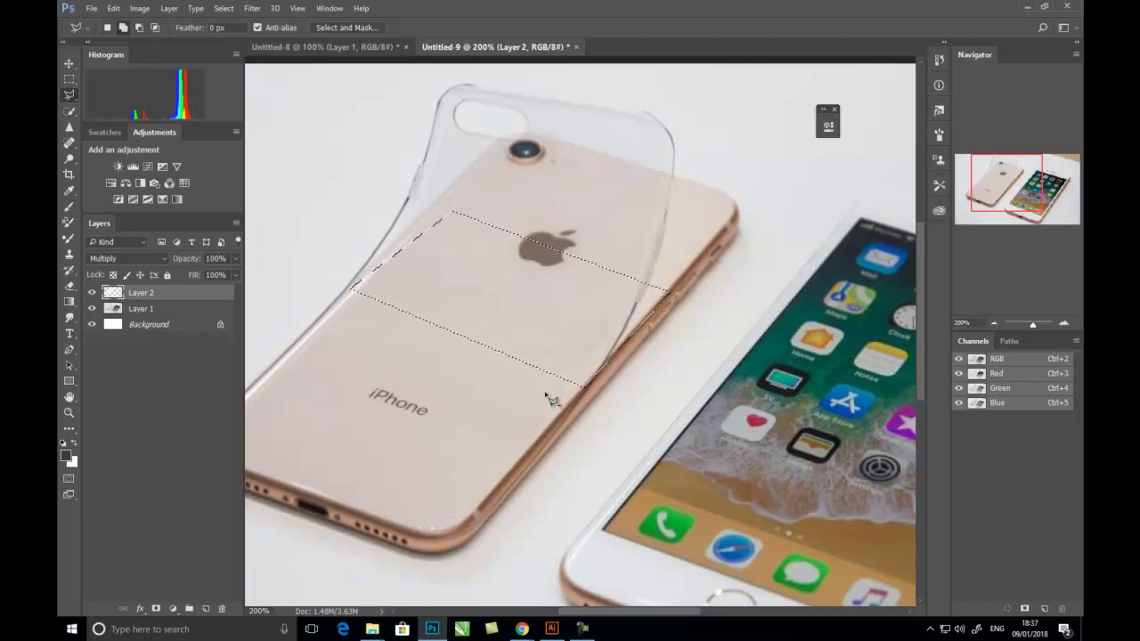
{"action": "key", "text": "shift+F6"}
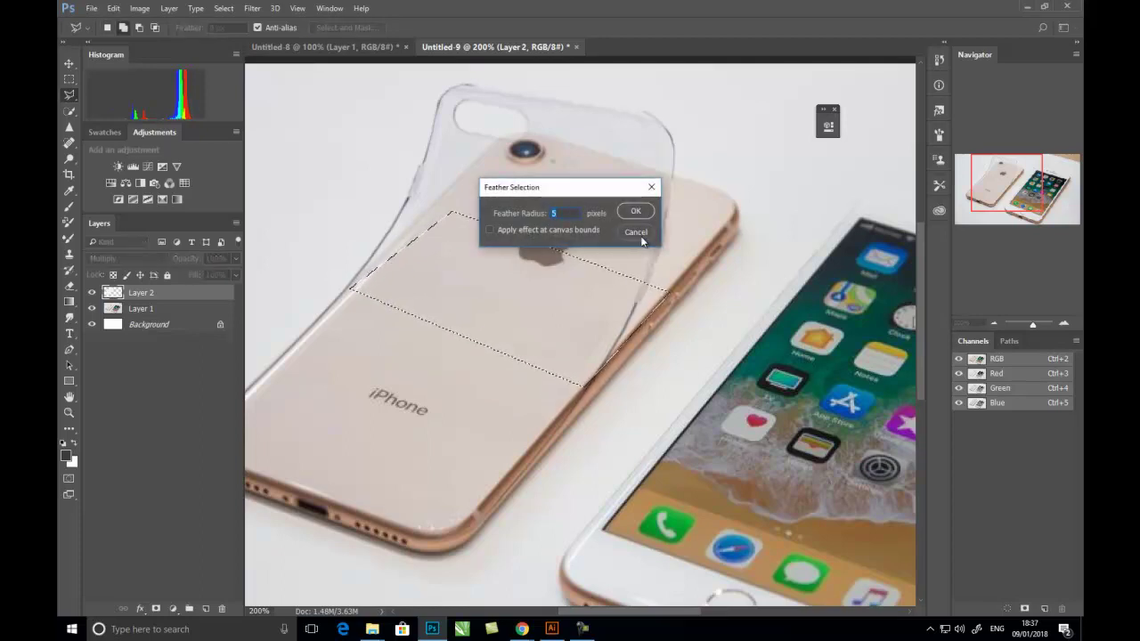
{"action": "left_click", "coordinate": [636, 213]}
Set the foreground colour to a muted greyish pink based on a sample from the phone's back
{"action": "left_click", "coordinate": [65, 455]}
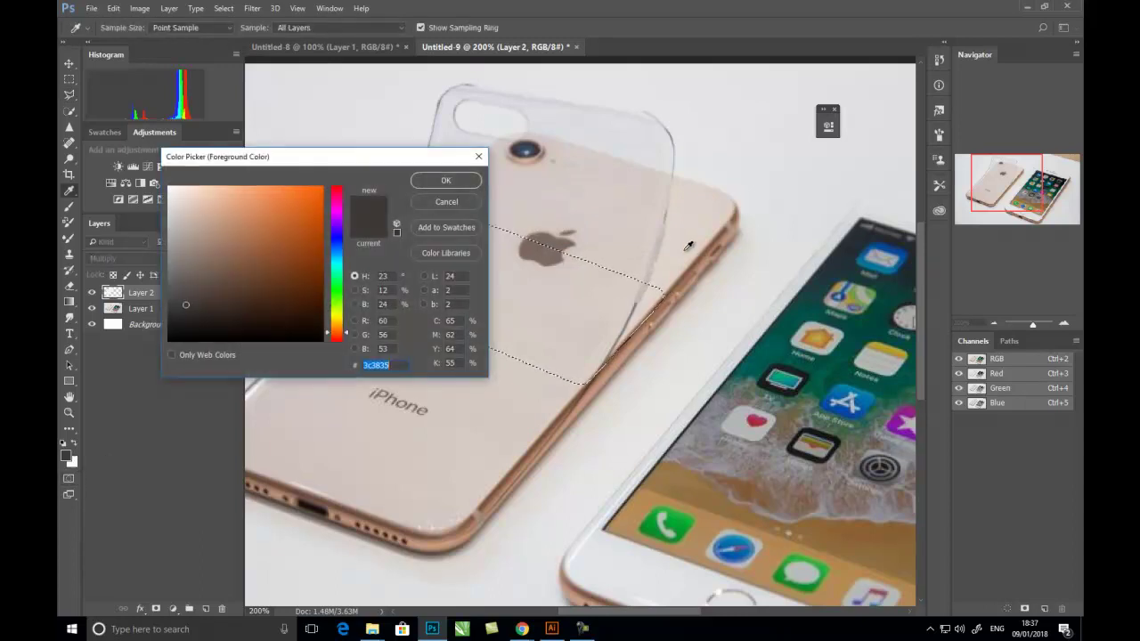
{"action": "left_click", "coordinate": [685, 250]}
{"action": "left_click", "coordinate": [183, 233]}
{"action": "left_click", "coordinate": [444, 181]}
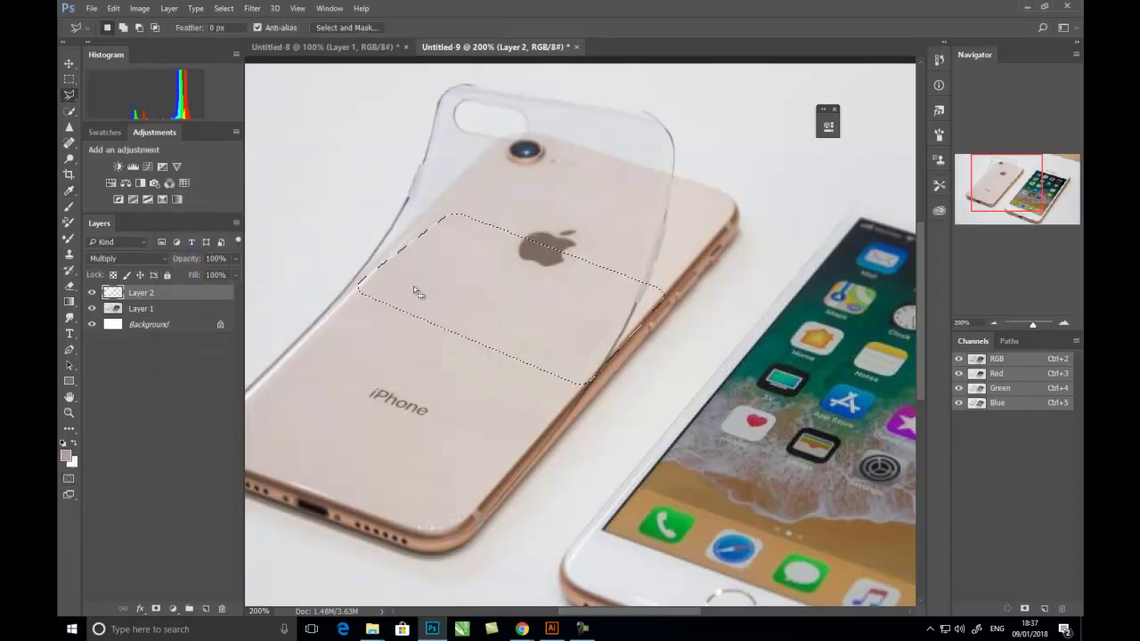
Try filling the feathered selection with the foreground colour directly on the case layer, and undo back to the selection
{"action": "key", "text": "l"}
{"action": "key", "text": "alt+BackSpace"}
{"action": "key", "text": "ctrl+d"}
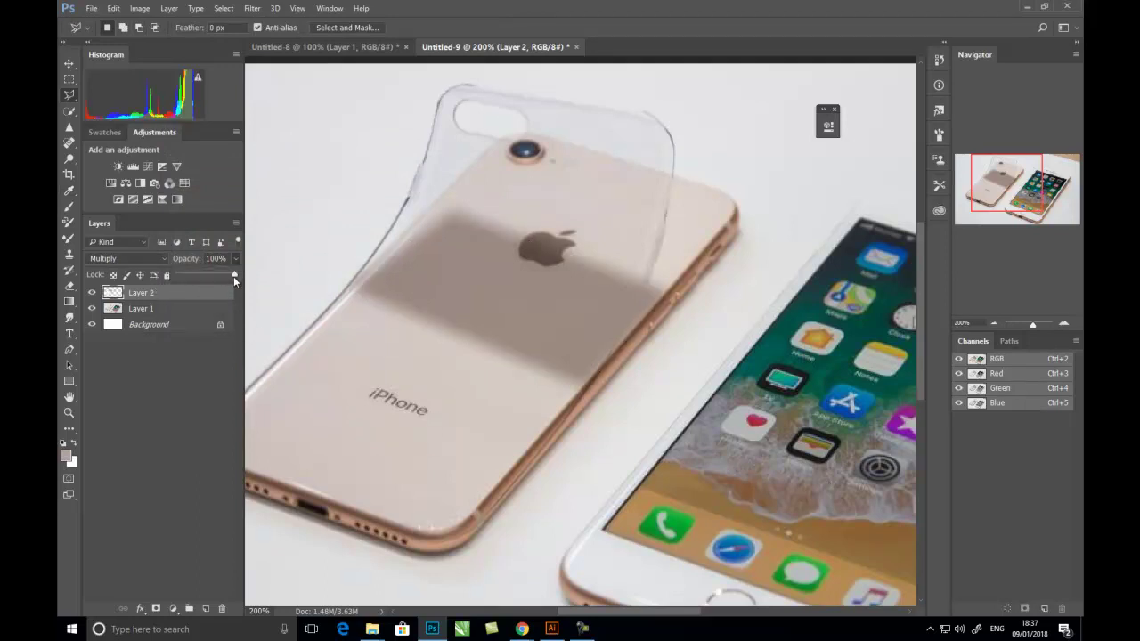
{"action": "left_click_drag", "start_coordinate": [212, 271], "coordinate": [201, 269]}
{"action": "key", "text": "ctrl+alt+z"}
{"action": "key", "text": "ctrl+alt+z"}
{"action": "key", "text": "ctrl+alt+z"}
{"action": "key", "text": "ctrl+alt+z"}
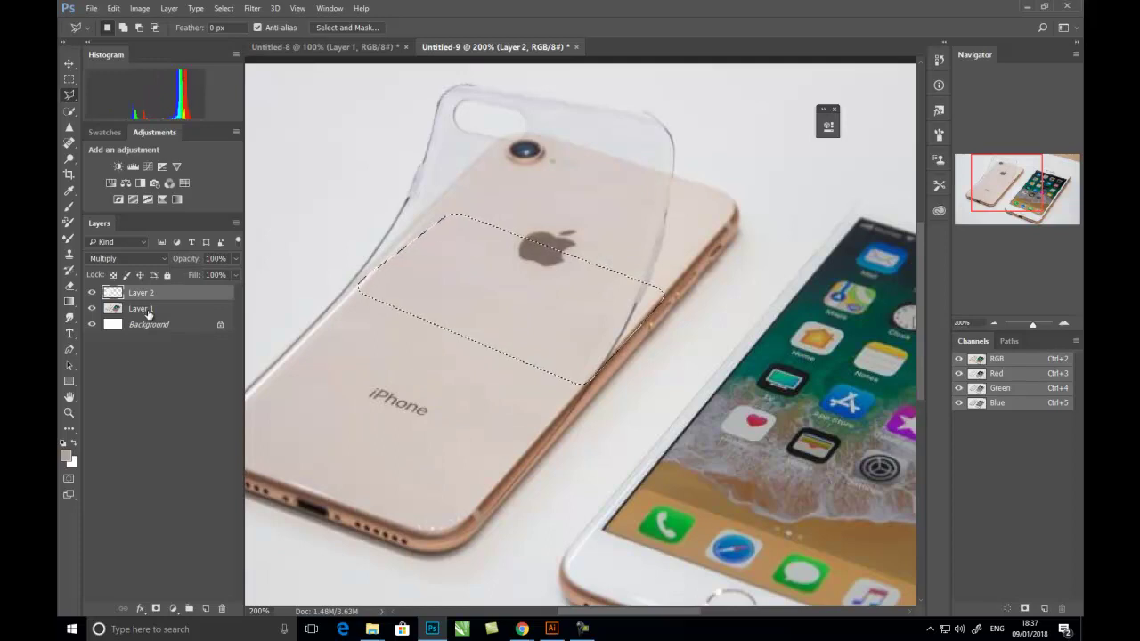
Create a new layer between the phone photo and the case, fill the selection with the foreground colour and deselect
{"action": "left_click", "coordinate": [200, 310]}
{"action": "left_click", "coordinate": [206, 609]}
{"action": "key", "text": "alt+BackSpace"}
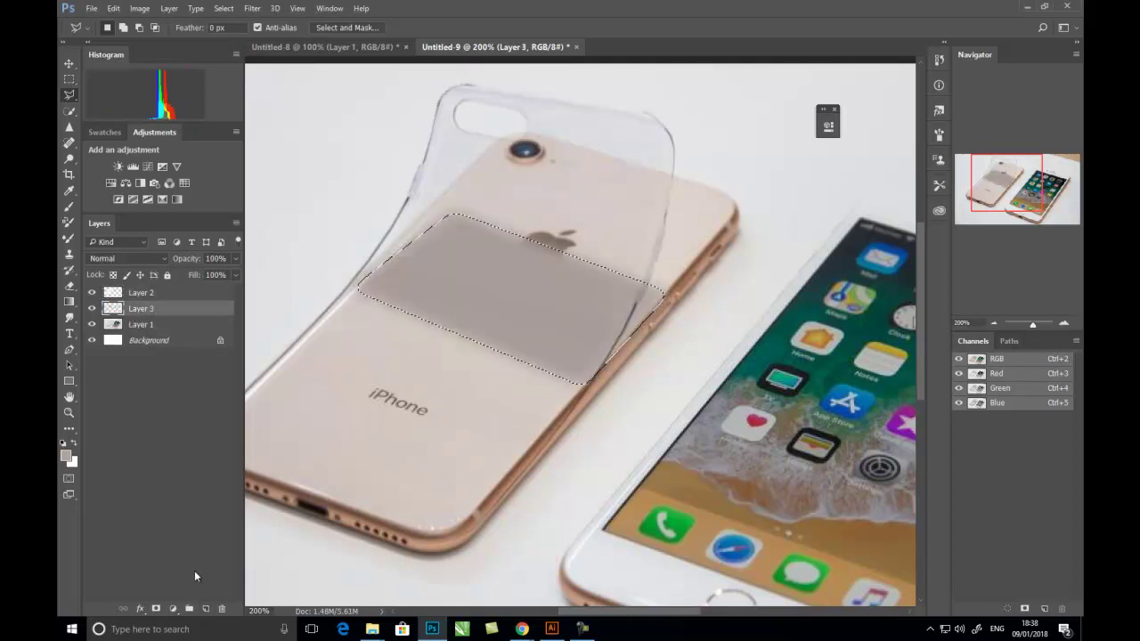
{"action": "key", "text": "ctrl+d"}
{"action": "key", "text": "ctrl+f"}
Set the filled band layer's blend mode to Multiply and its opacity to 34%
{"action": "left_click", "coordinate": [125, 258]}
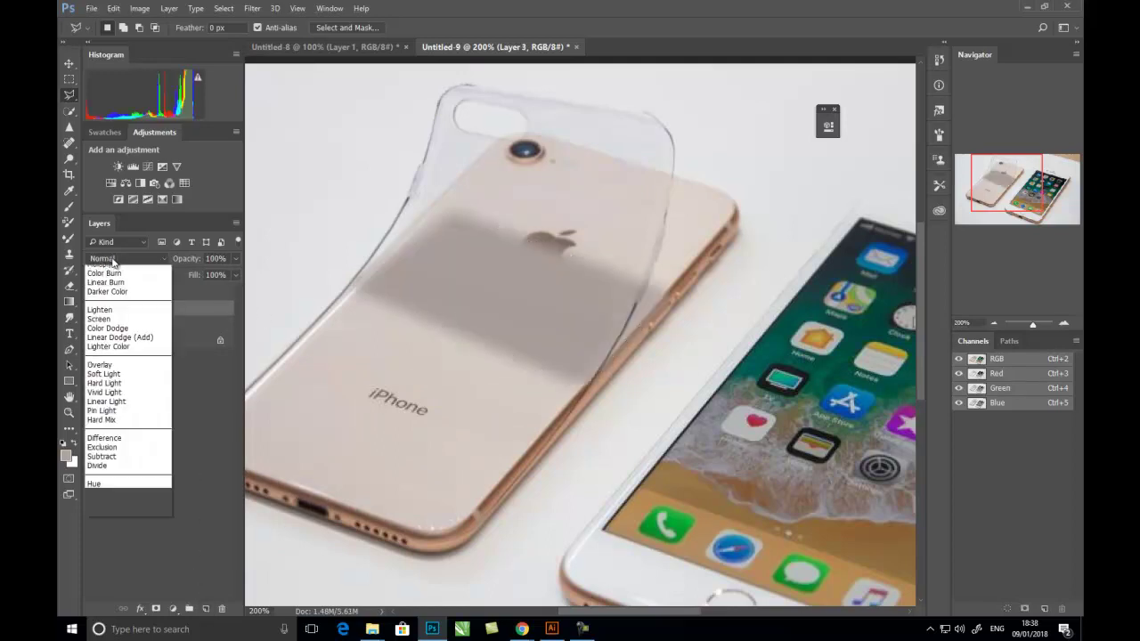
{"action": "left_click", "coordinate": [109, 300]}
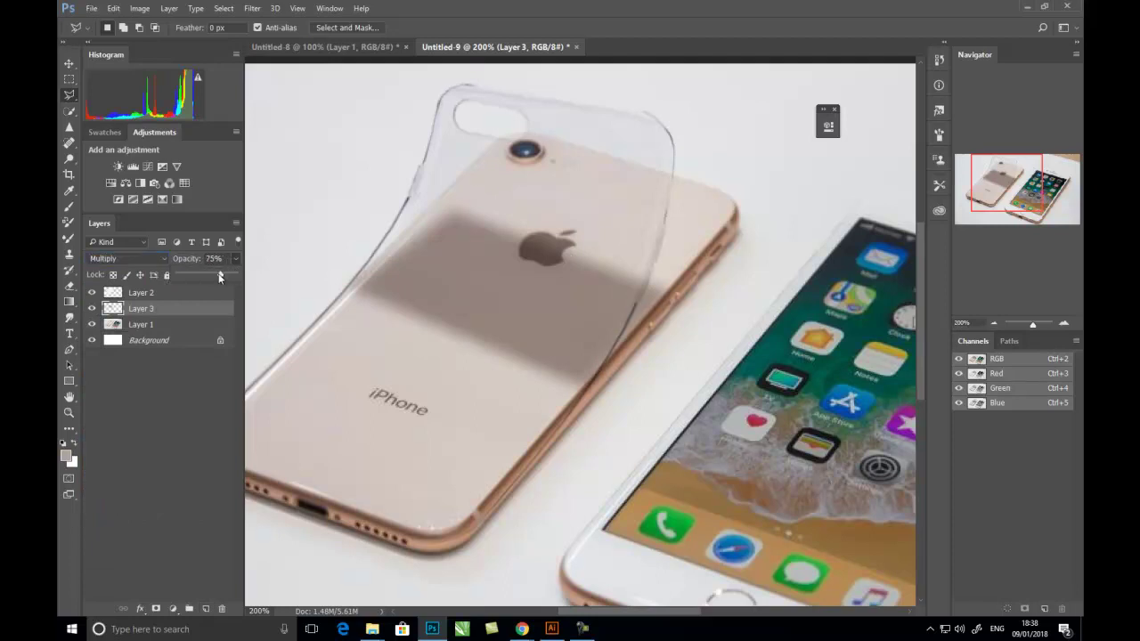
{"action": "left_click_drag", "start_coordinate": [220, 277], "coordinate": [197, 276]}
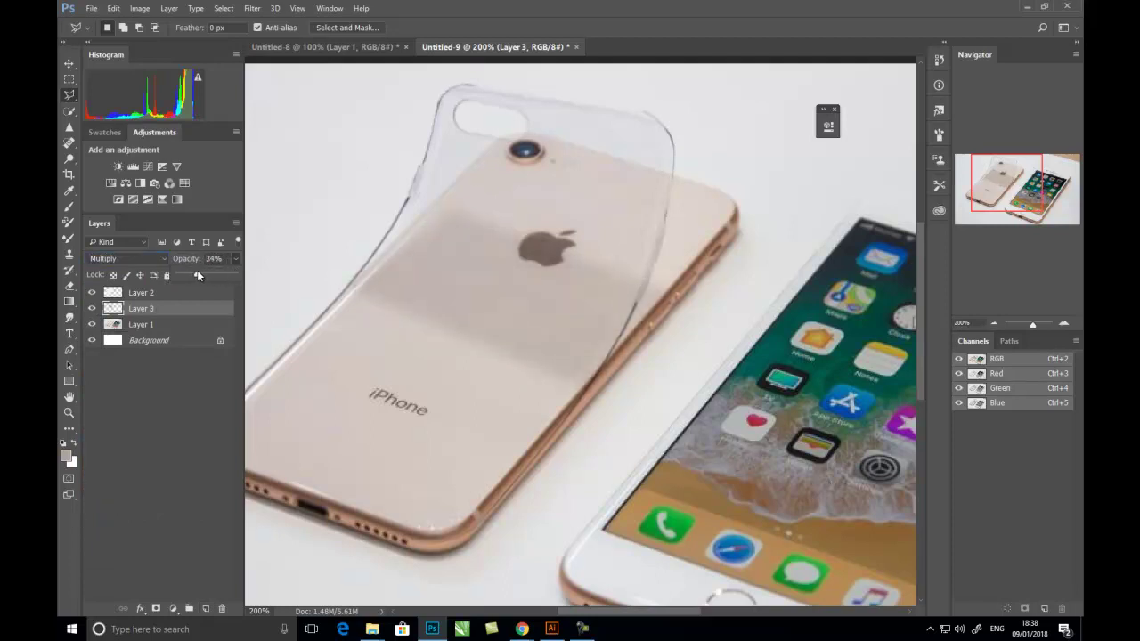
Rename the case layer as cover
{"action": "double_click", "coordinate": [152, 293]}
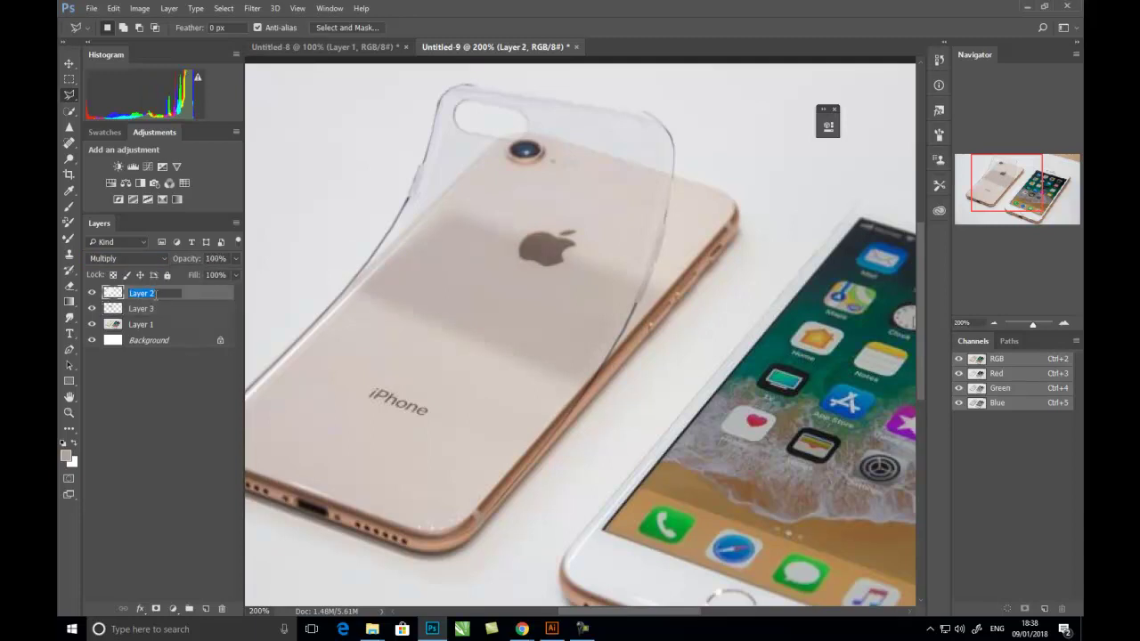
{"action": "type", "text": "cover"}
{"action": "key", "text": "Return"}
Rename the phone photo layer as mobile
{"action": "double_click", "coordinate": [157, 324]}
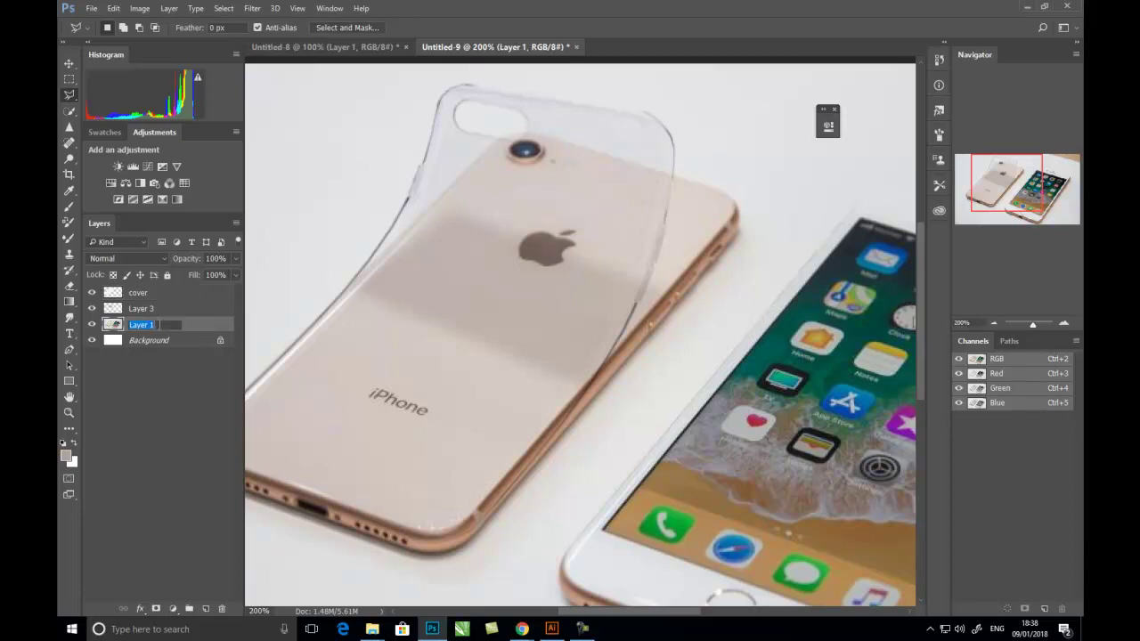
{"action": "type", "text": "mobule"}
{"action": "key", "text": "Return"}
{"action": "double_click", "coordinate": [183, 324]}
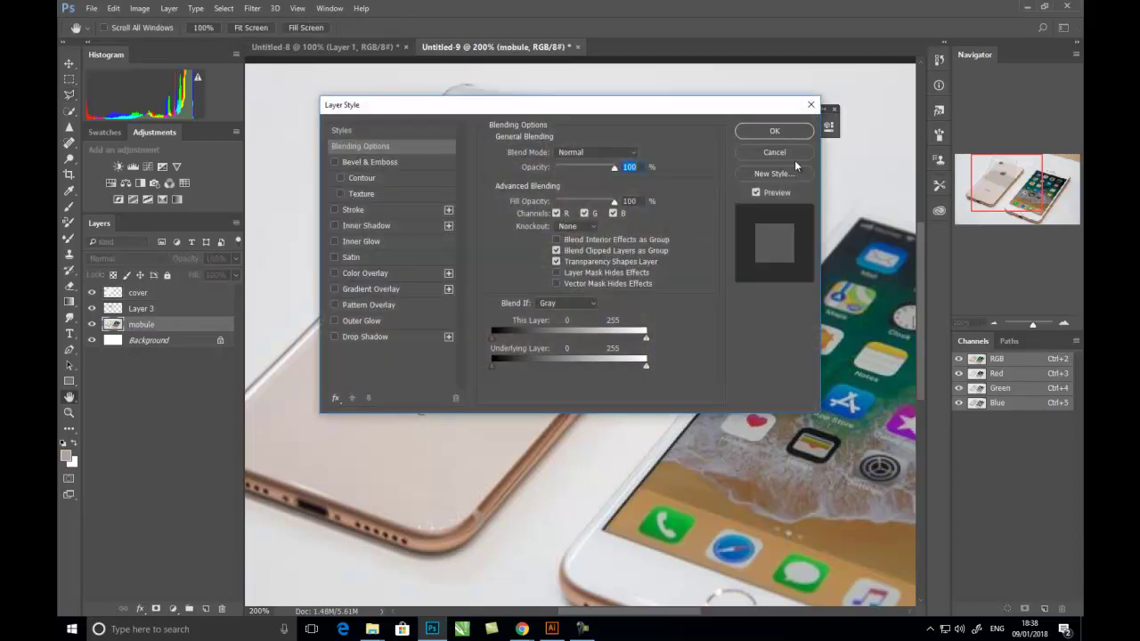
{"action": "left_click", "coordinate": [795, 159]}
{"action": "double_click", "coordinate": [143, 325]}
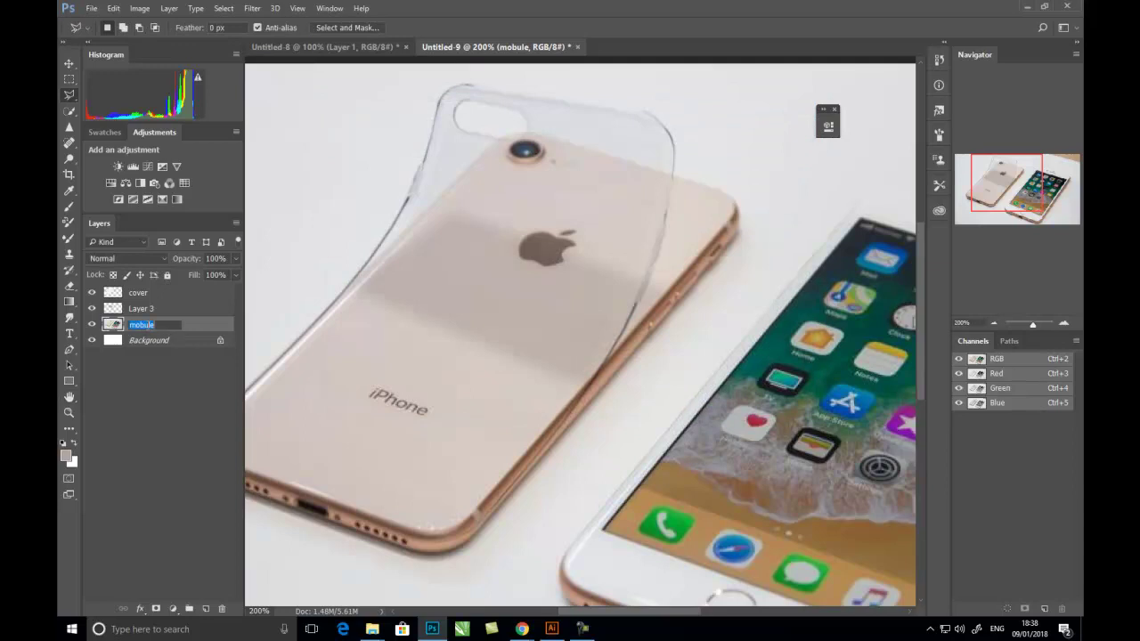
Rename the filled band layer as Shadow
{"action": "double_click", "coordinate": [142, 308]}
{"action": "type", "text": "S"}
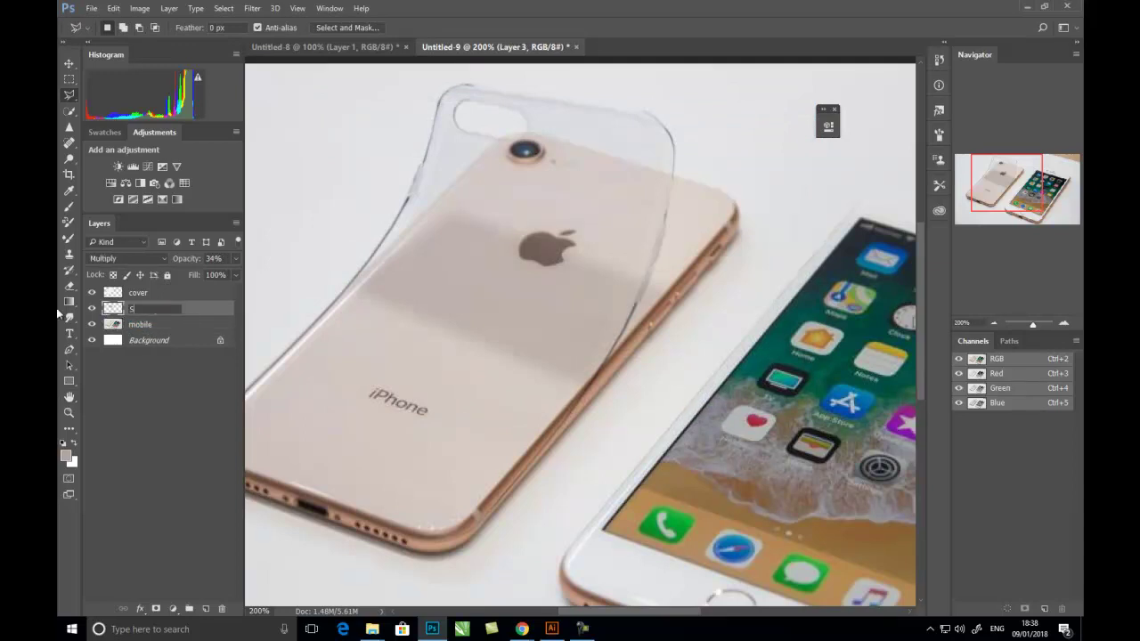
{"action": "type", "text": "hadow"}
{"action": "left_click", "coordinate": [173, 308]}
{"action": "left_click", "coordinate": [182, 326]}
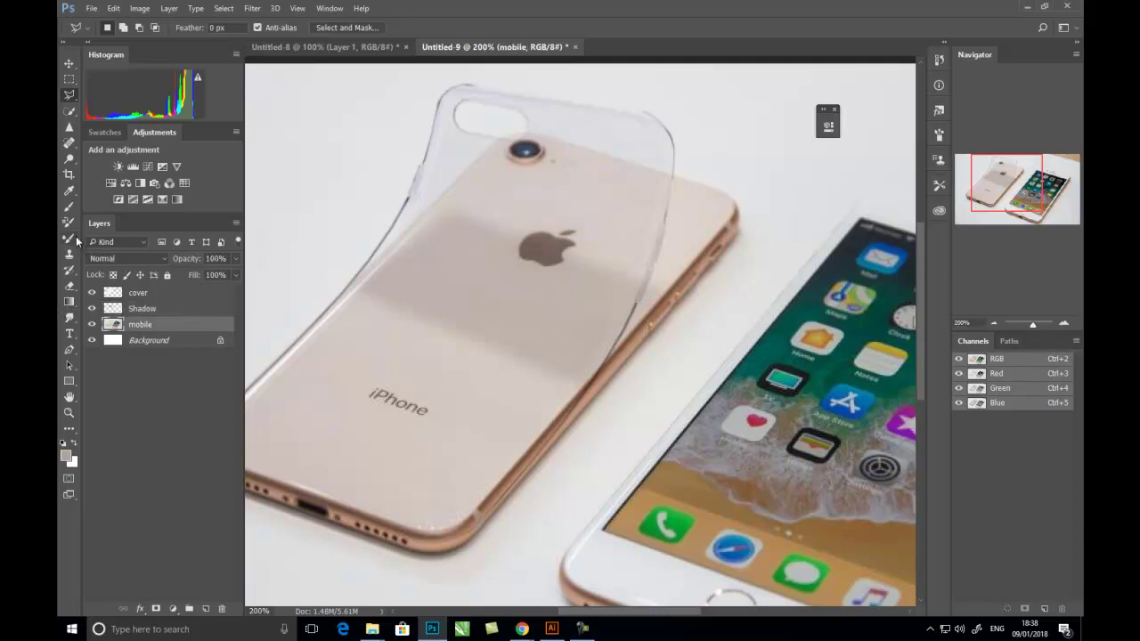
Add a layer mask to the Shadow layer and set up a 100 px black brush for masking
{"action": "left_click", "coordinate": [151, 309]}
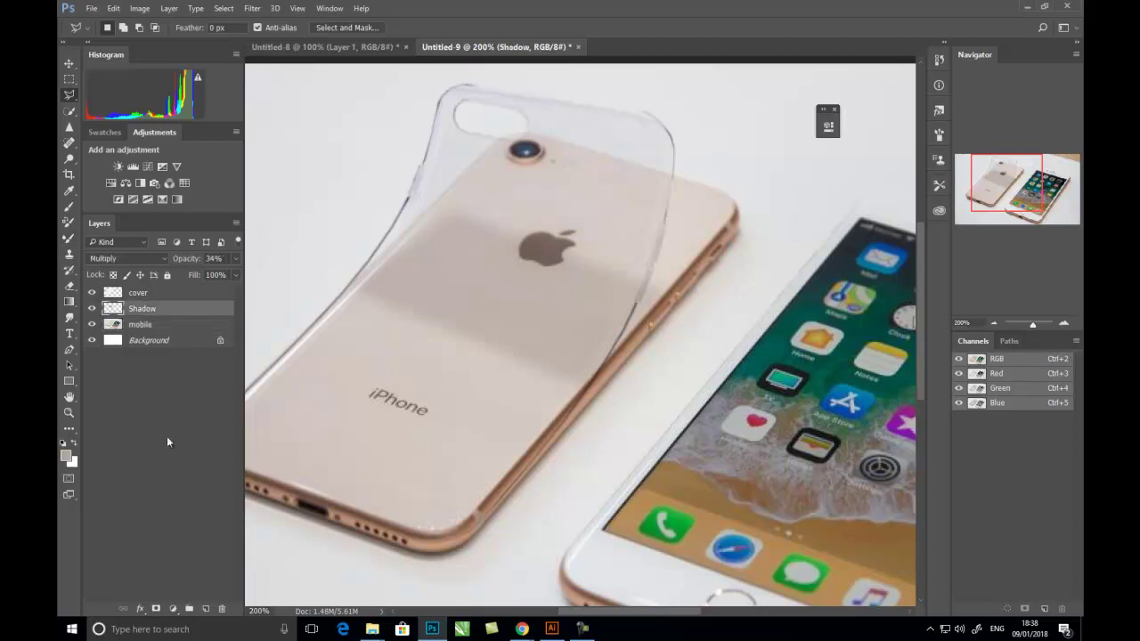
{"action": "left_click", "coordinate": [155, 609]}
{"action": "left_click", "coordinate": [70, 206]}
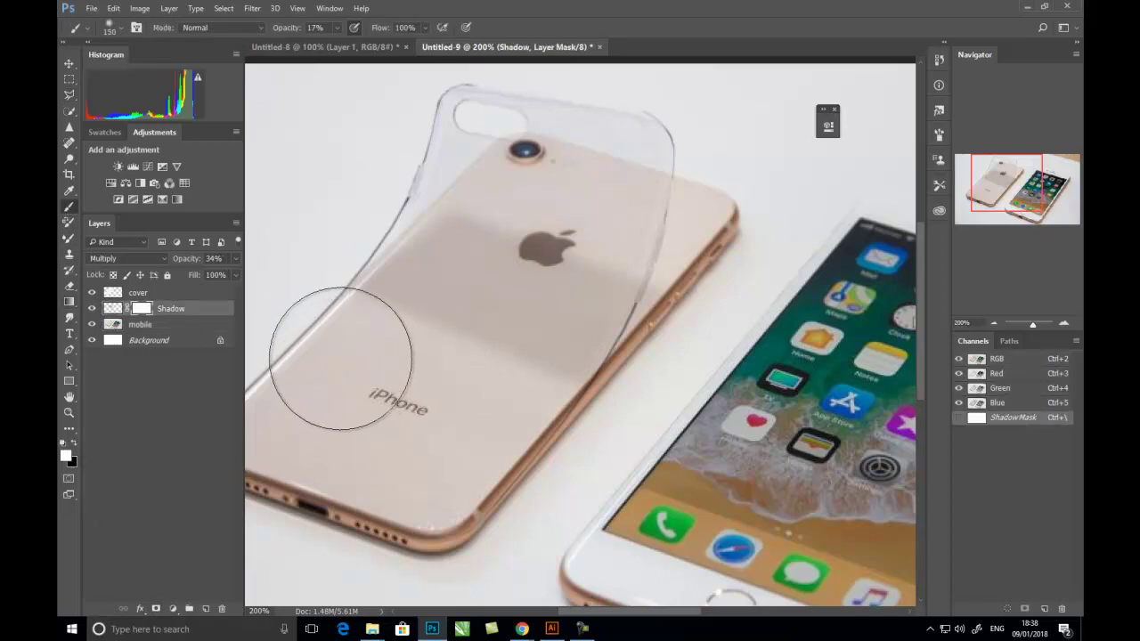
{"action": "key", "text": "bracketleft"}
{"action": "key", "text": "bracketleft"}
{"action": "key", "text": "bracketright"}
{"action": "key", "text": "bracketright"}
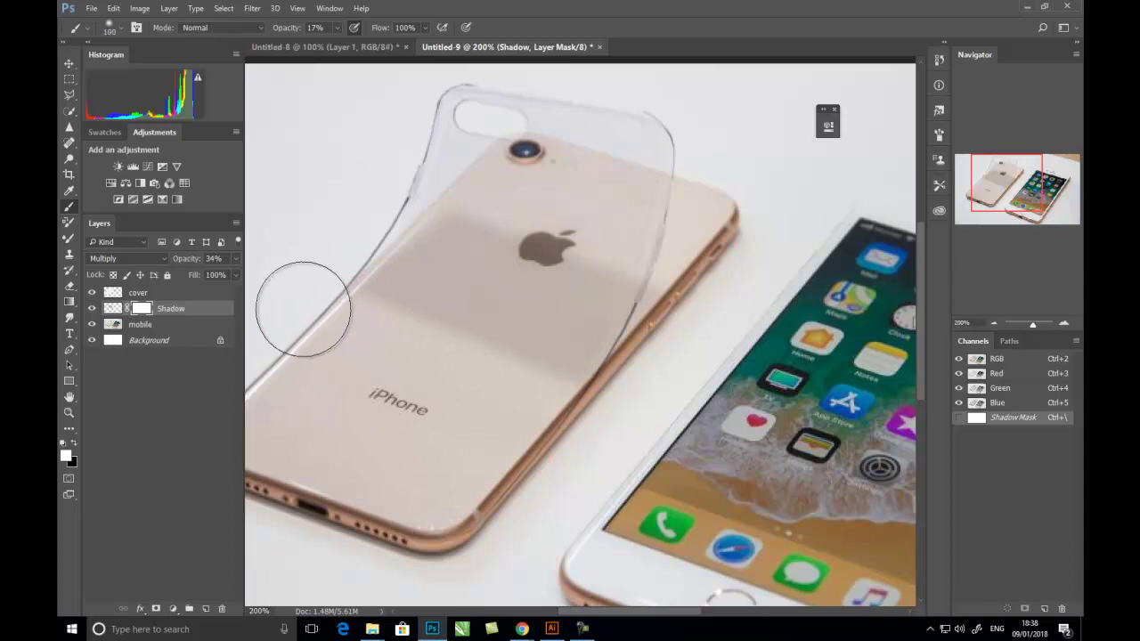
{"action": "left_click", "coordinate": [74, 447]}
Paint on the Shadow layer's mask to fade the band's hard edges into the phone's back
{"action": "mouse_move", "coordinate": [369, 326]}
{"action": "left_mouse_down"}
{"action": "mouse_move", "coordinate": [302, 320]}
{"action": "mouse_move", "coordinate": [557, 371]}
{"action": "mouse_move", "coordinate": [325, 301]}
{"action": "mouse_move", "coordinate": [626, 395]}
{"action": "mouse_move", "coordinate": [367, 335]}
{"action": "mouse_move", "coordinate": [320, 297]}
{"action": "left_mouse_up"}
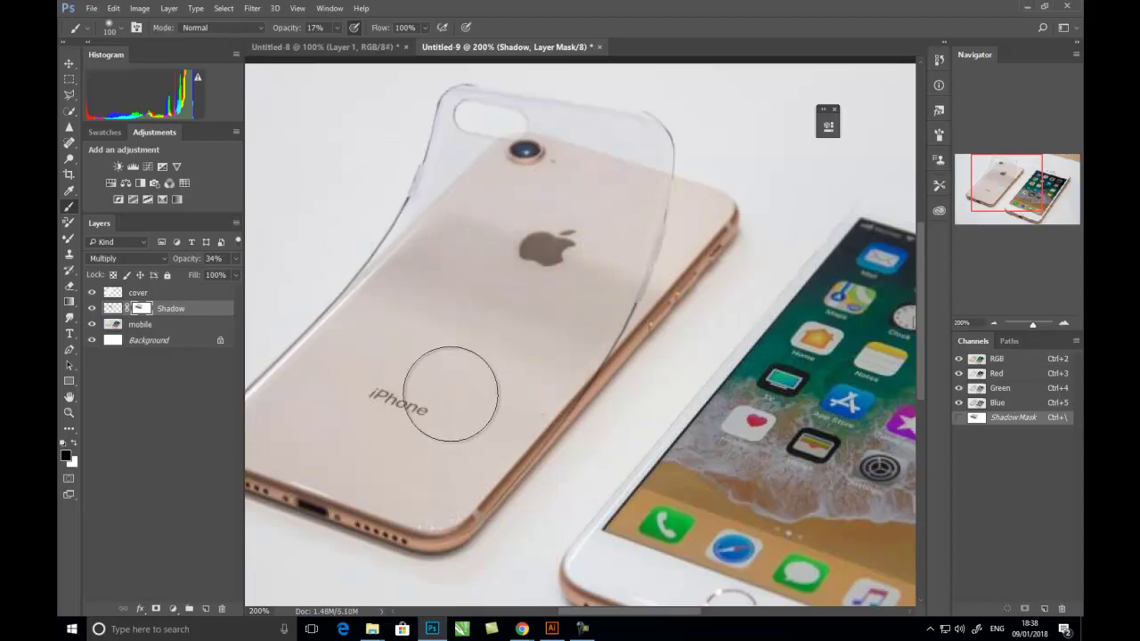
{"action": "mouse_move", "coordinate": [369, 417]}
{"action": "left_mouse_down"}
{"action": "mouse_move", "coordinate": [304, 314]}
{"action": "mouse_move", "coordinate": [336, 232]}
{"action": "mouse_move", "coordinate": [400, 205]}
{"action": "mouse_move", "coordinate": [357, 323]}
{"action": "mouse_move", "coordinate": [323, 268]}
{"action": "mouse_move", "coordinate": [339, 228]}
{"action": "left_mouse_up"}
{"action": "key", "text": "ctrl+minus"}
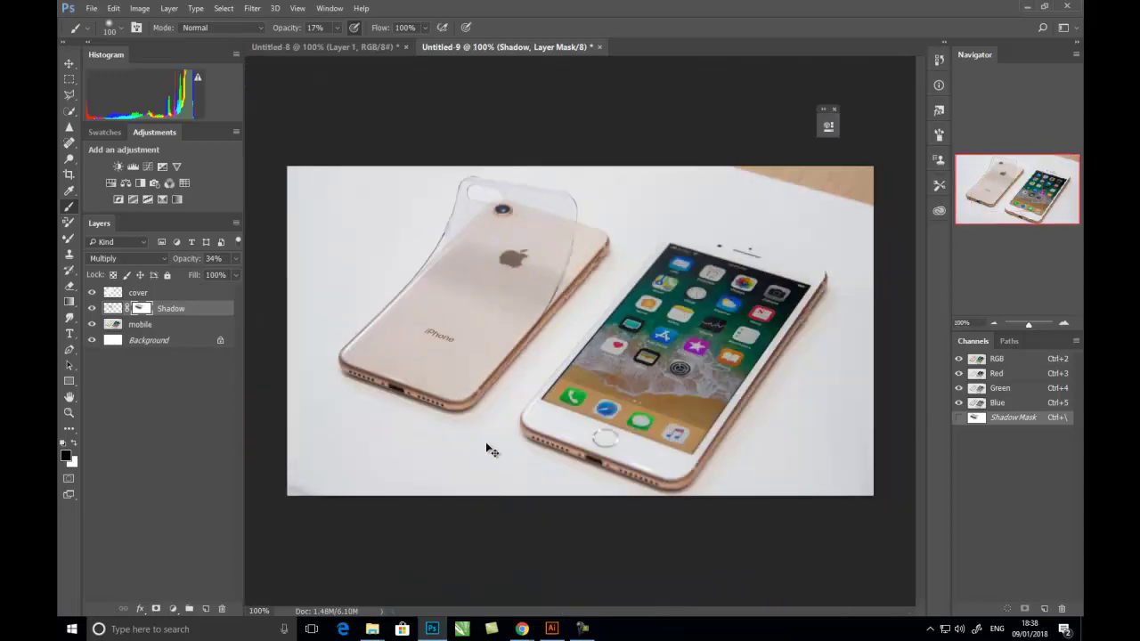
{"action": "left_click", "coordinate": [69, 63]}
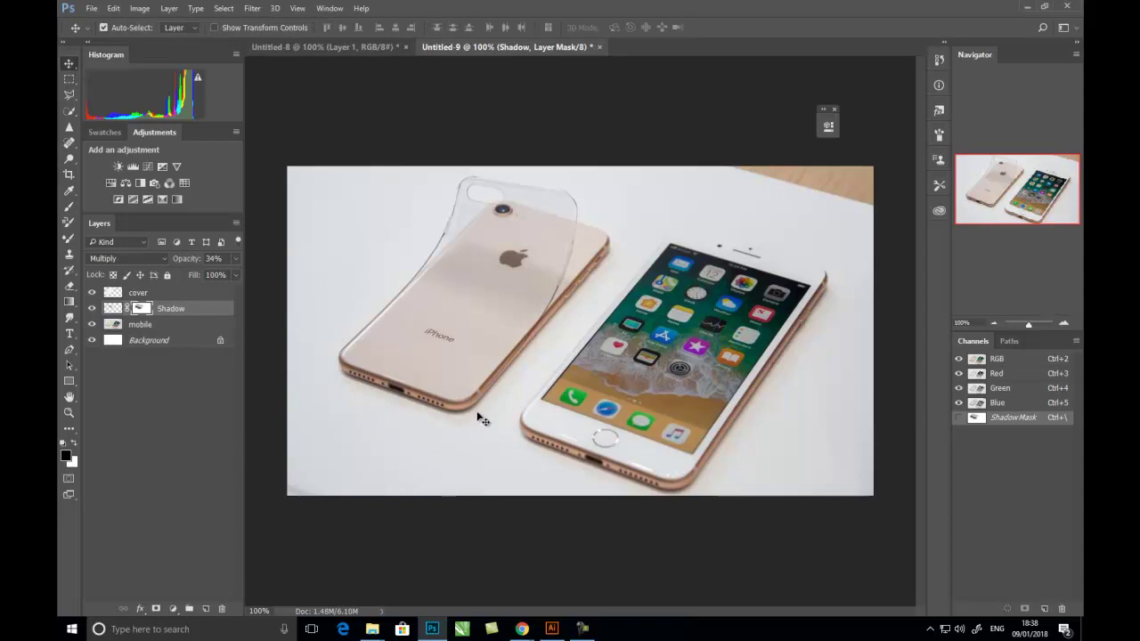
{"action": "left_click", "coordinate": [68, 206]}
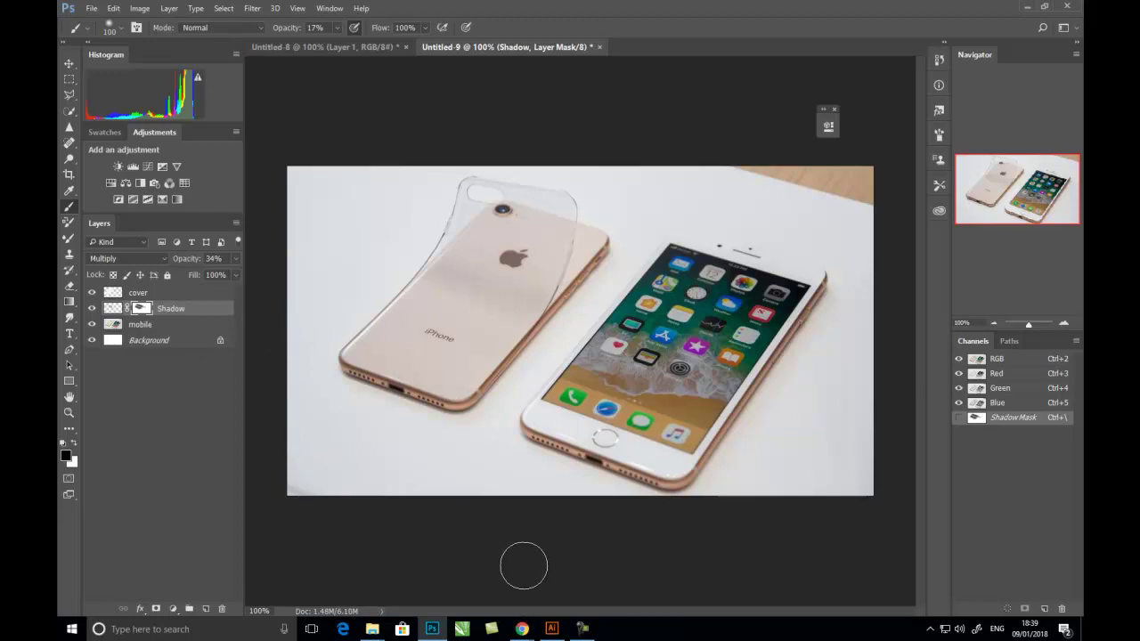
Examine the composite in full-screen view without the interface, fitted to the screen
{"action": "key", "text": "Tab"}
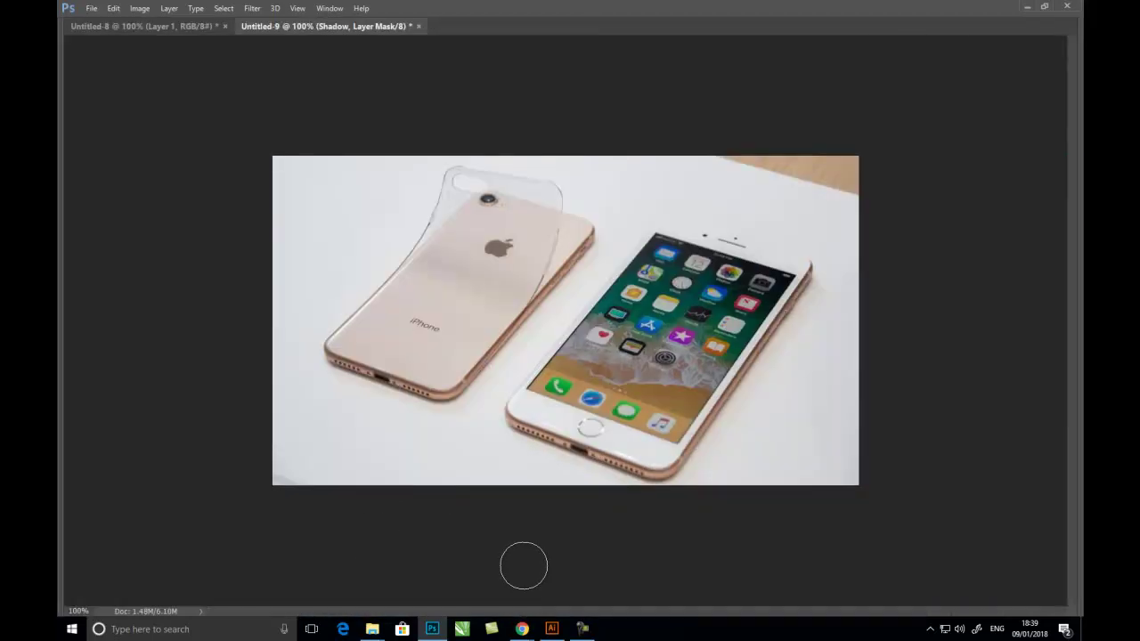
{"action": "key", "text": "f"}
{"action": "key", "text": "f"}
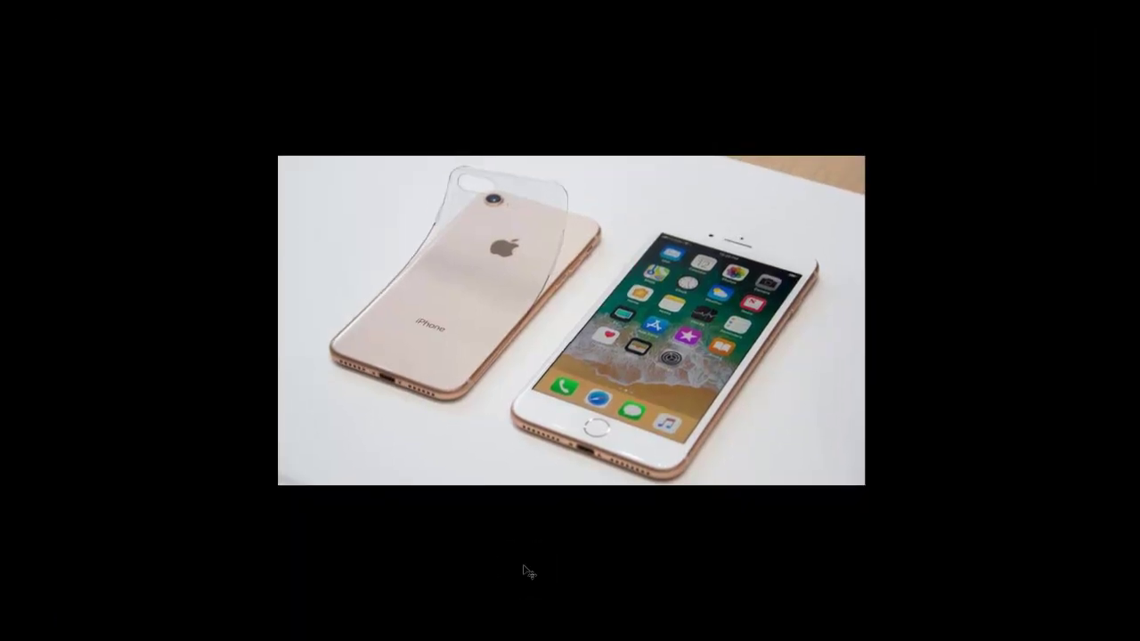
{"action": "key", "text": "ctrl+0"}
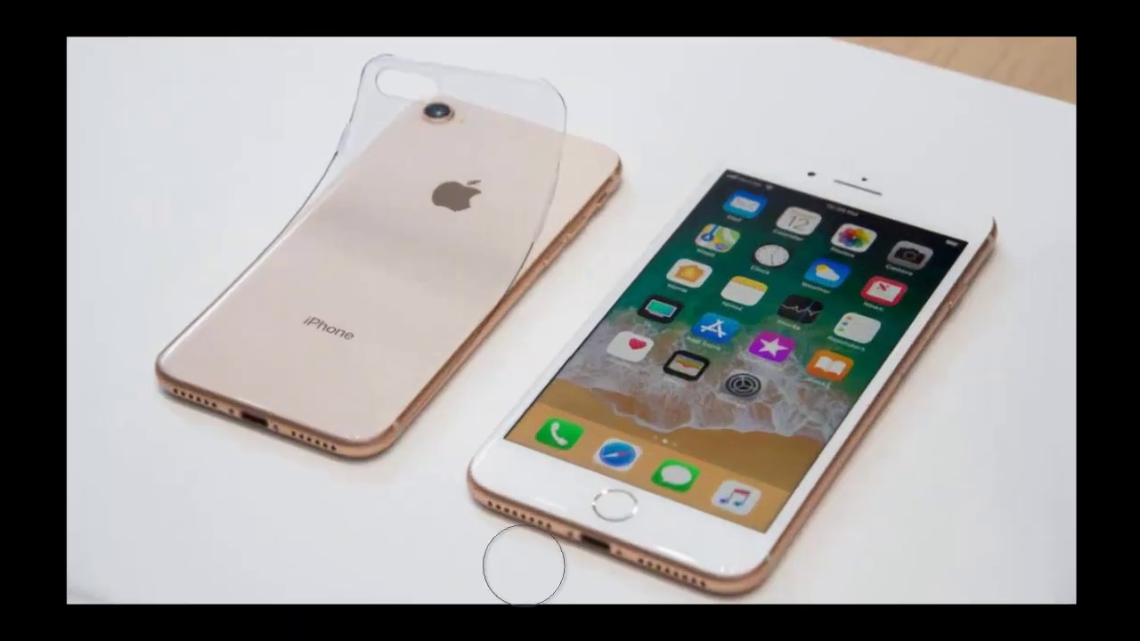